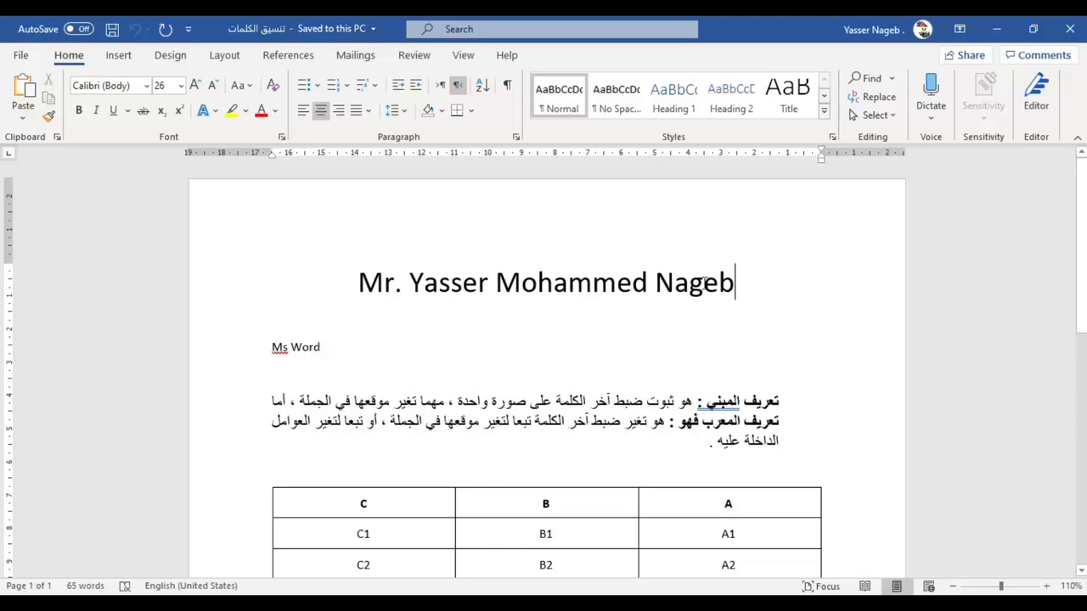
# Select the full title line and apply the Arial Black font from the font list.
pyautogui.tripleClick(587, 286)
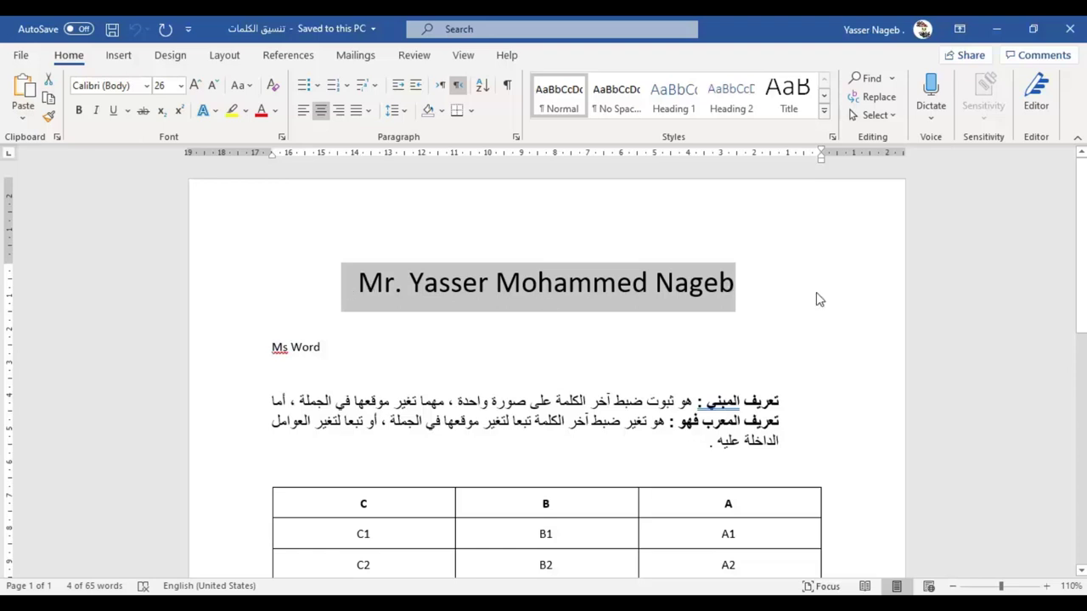
pyautogui.click(147, 86)
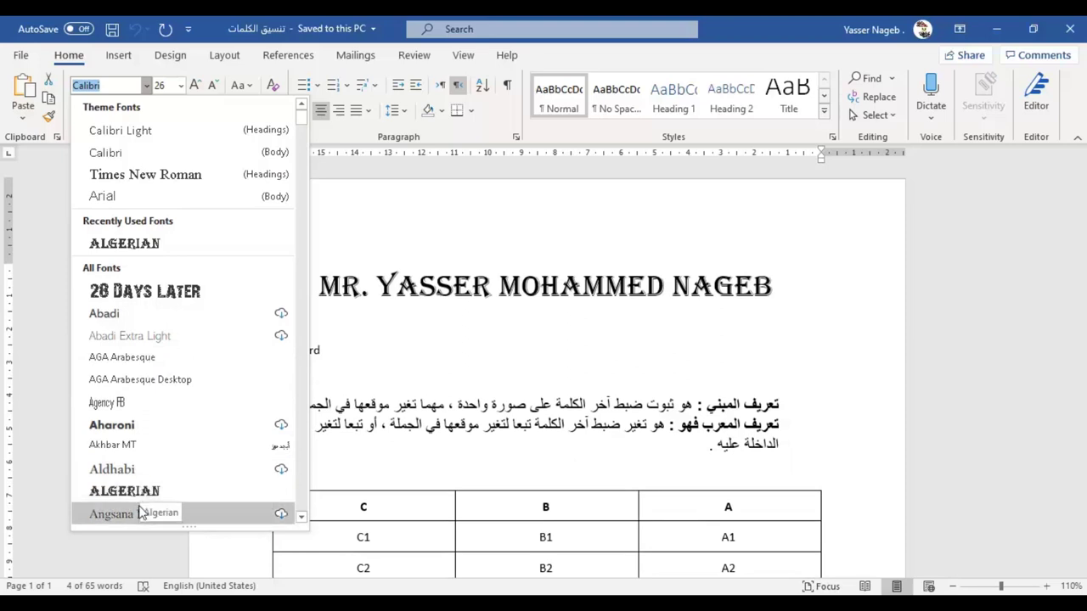
pyautogui.scroll(-1, 152, 500)
pyautogui.scroll(-1, 153, 499)
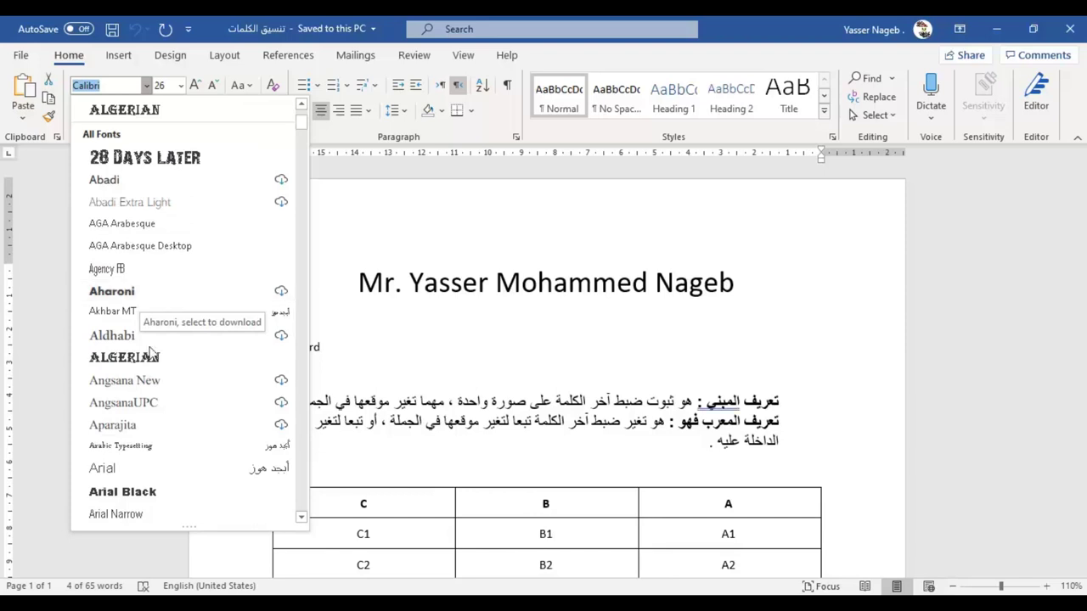
pyautogui.click(161, 492)
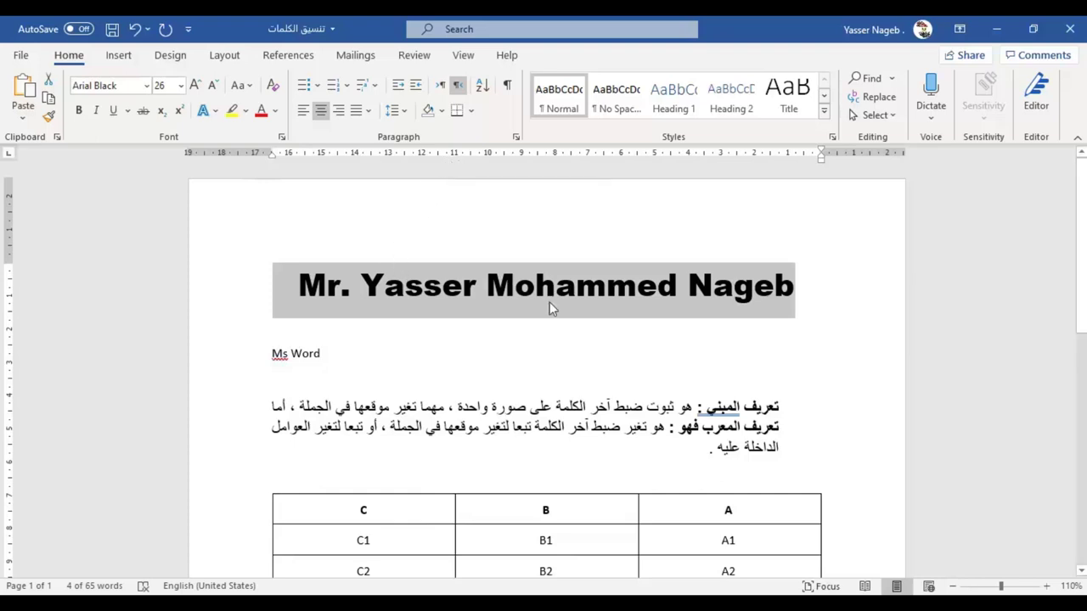
pyautogui.click(282, 139)
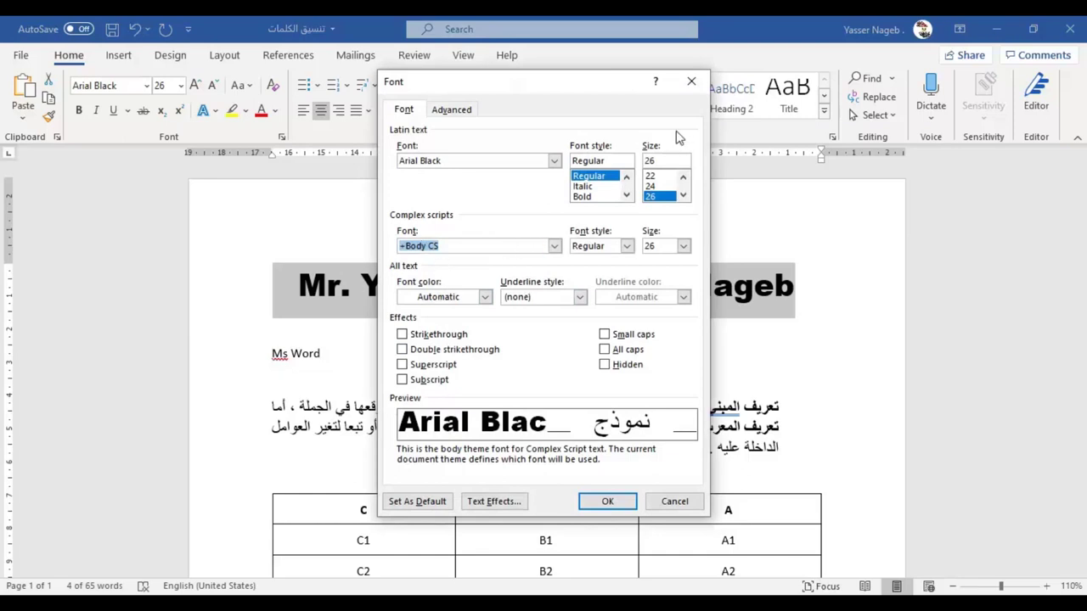
pyautogui.click(687, 83)
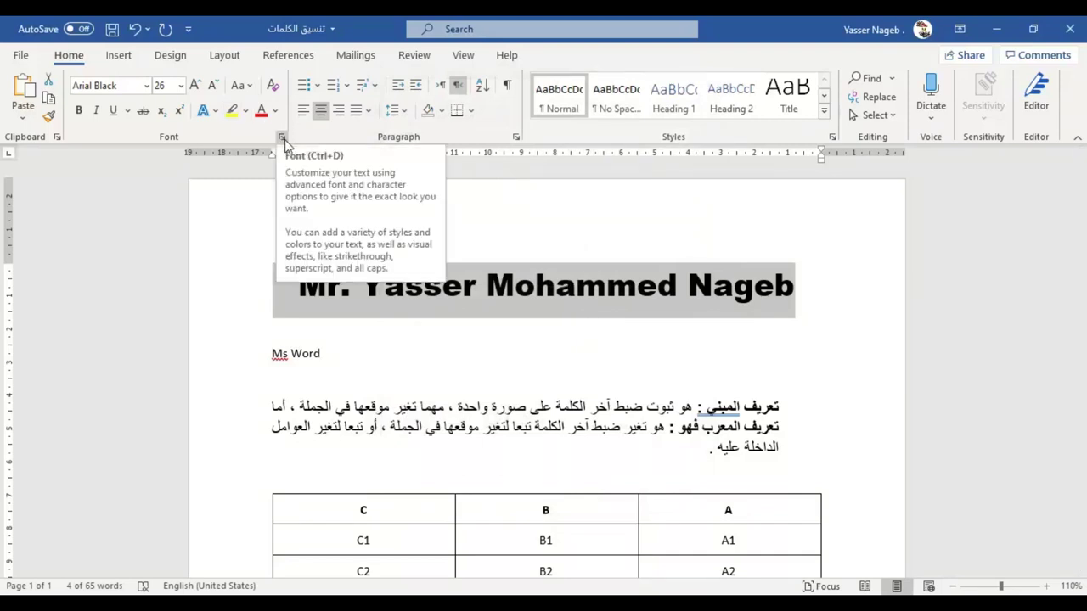
pyautogui.click(599, 381)
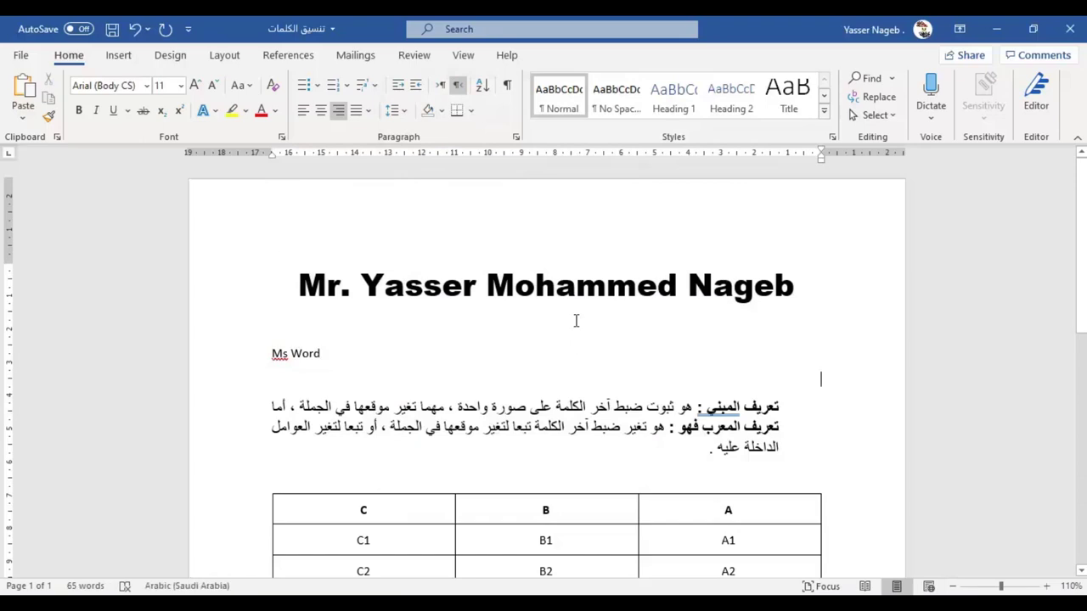
pyautogui.doubleClick(585, 287)
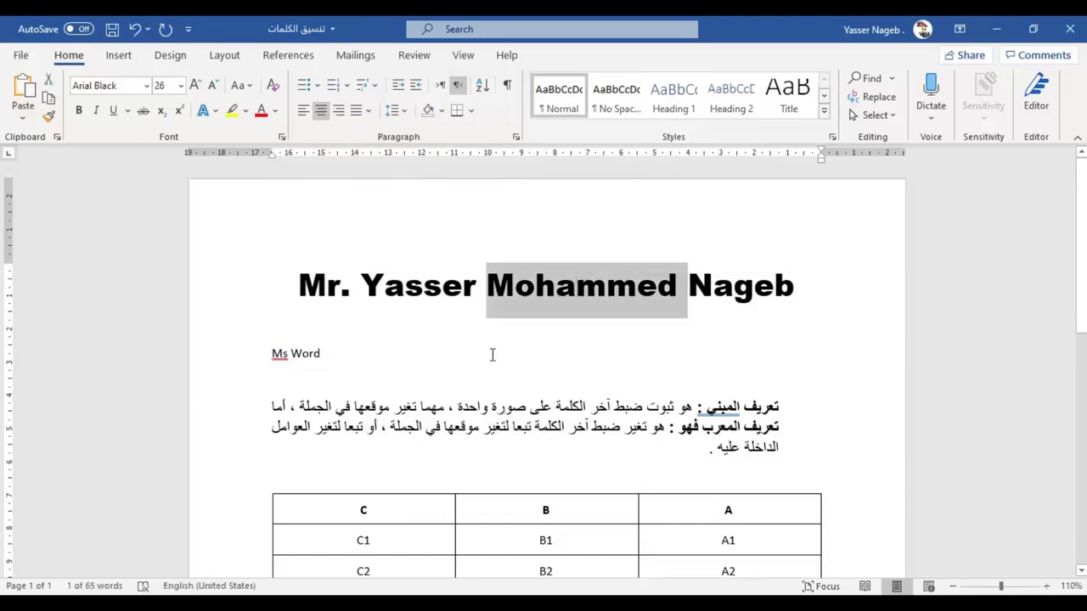
pyautogui.tripleClick(537, 291)
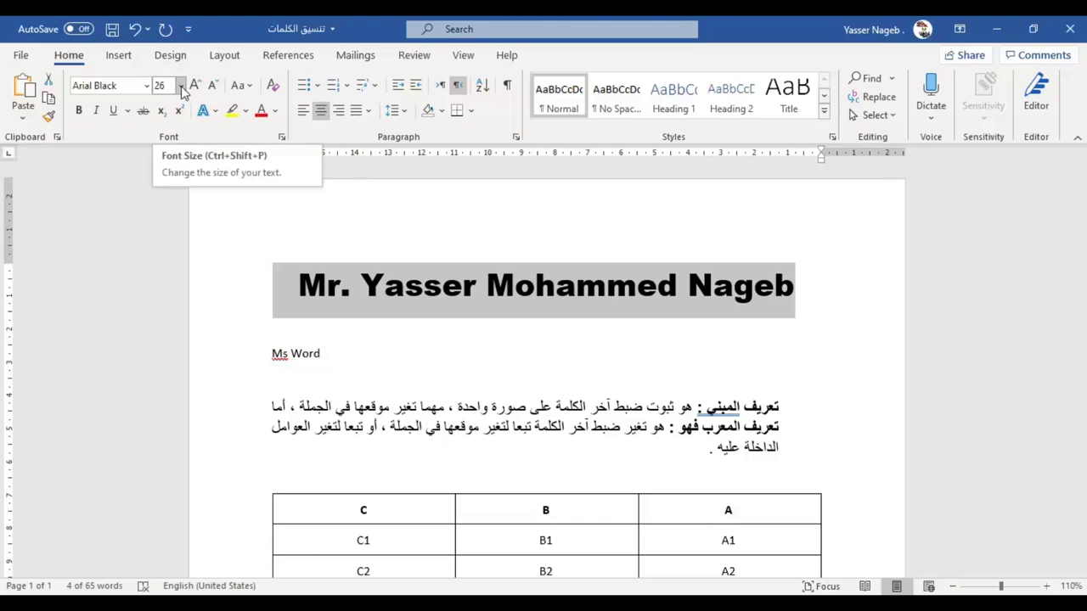
# Set the title to 30 pt, then step it up and back down to settle at 31 pt.
pyautogui.click(180, 86)
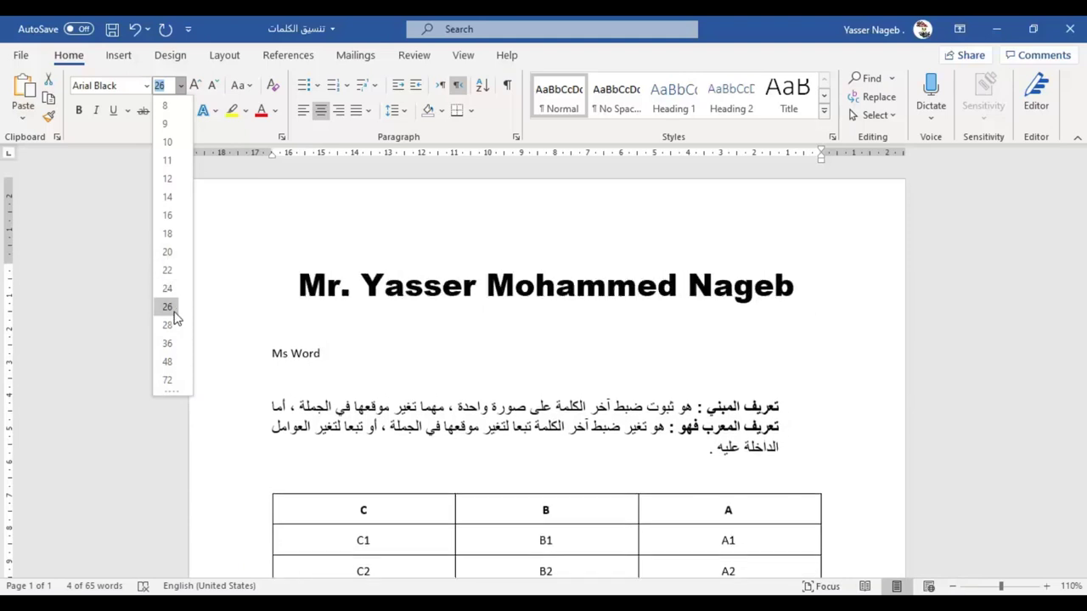
pyautogui.click(170, 307)
pyautogui.click(161, 85)
pyautogui.doubleClick(169, 88)
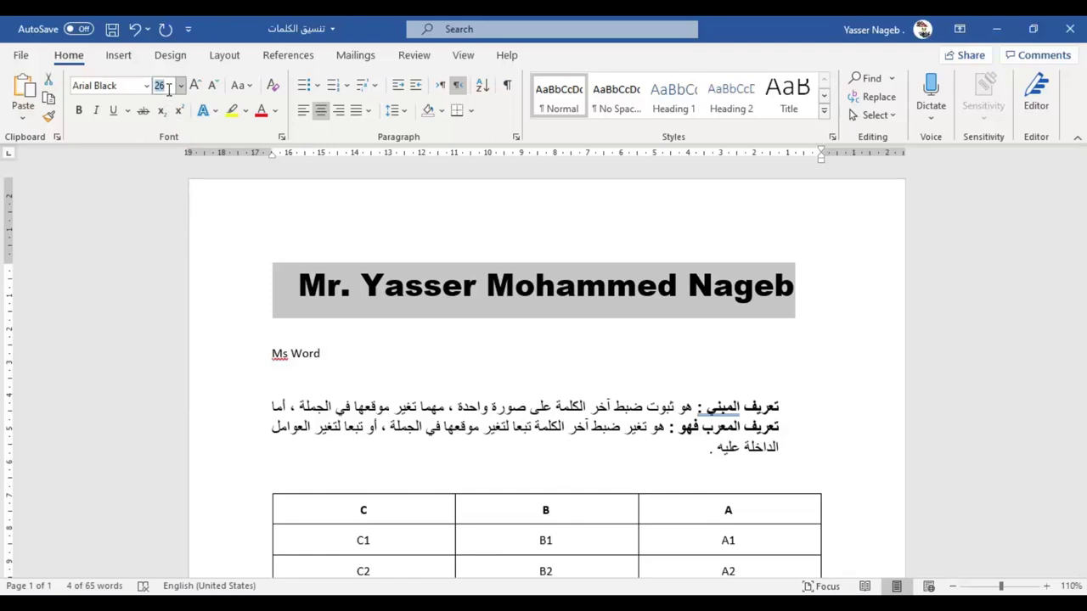
pyautogui.write('30')
pyautogui.press('Return')
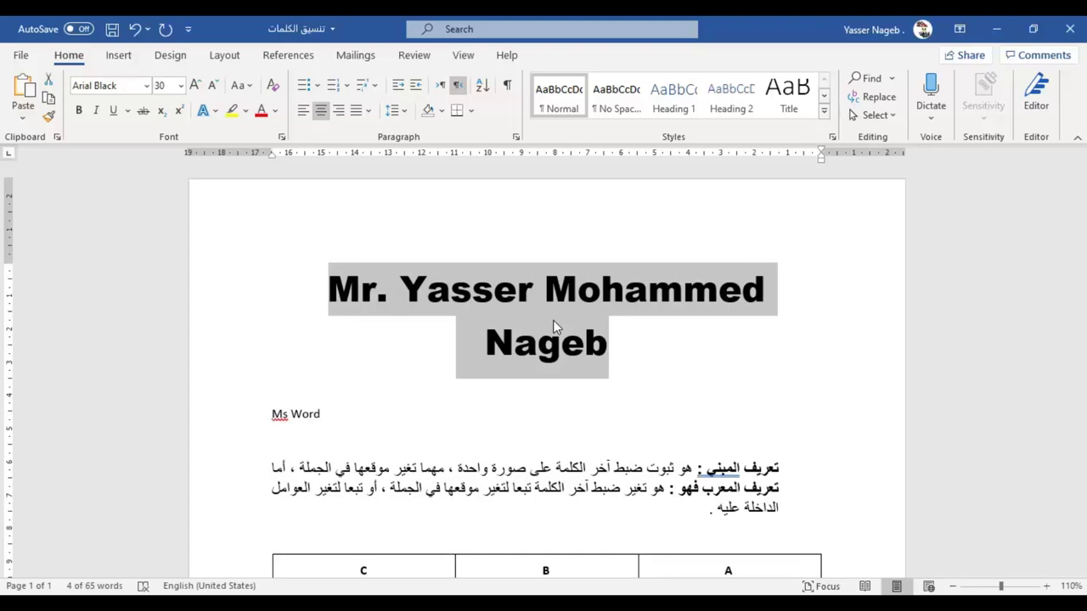
pyautogui.hotkey('ctrl', ']')
pyautogui.hotkey('ctrl', ']')
pyautogui.hotkey('ctrl', ']')
pyautogui.hotkey('ctrl', ']')
pyautogui.hotkey('ctrl', ']')
pyautogui.hotkey('ctrl', ']')
pyautogui.hotkey('ctrl', ']')
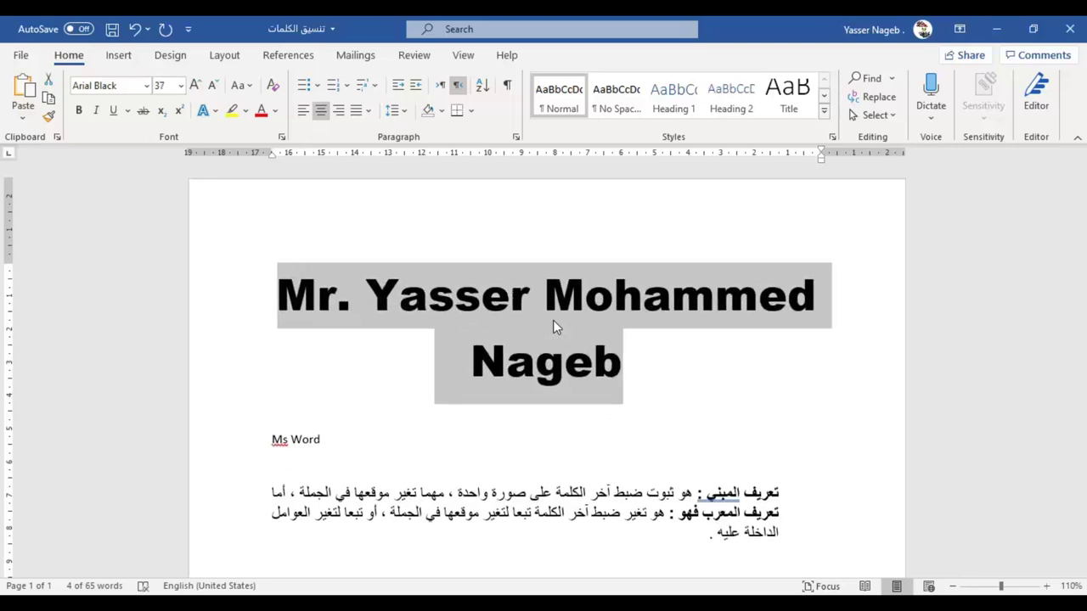
pyautogui.hotkey('ctrl', '[')
pyautogui.hotkey('ctrl', '[')
pyautogui.hotkey('ctrl', '[')
pyautogui.hotkey('ctrl', '[')
pyautogui.hotkey('ctrl', '[')
pyautogui.hotkey('ctrl', '[')
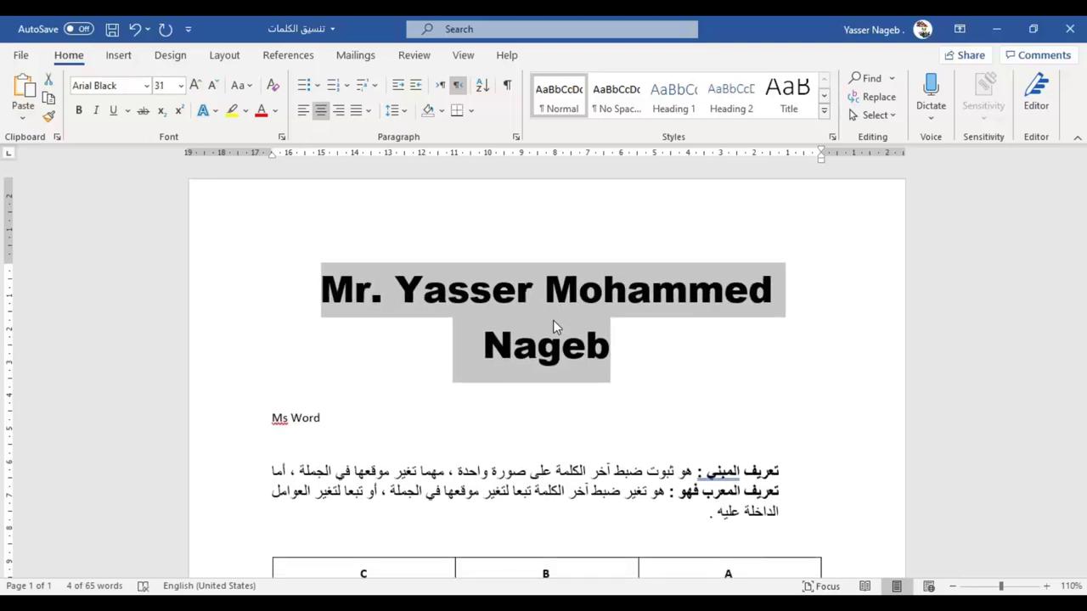
# Nudge the title size with Grow/Shrink Font, then enter 14 pt as its size.
pyautogui.click(195, 86)
pyautogui.click(195, 86)
pyautogui.click(194, 86)
pyautogui.click(194, 86)
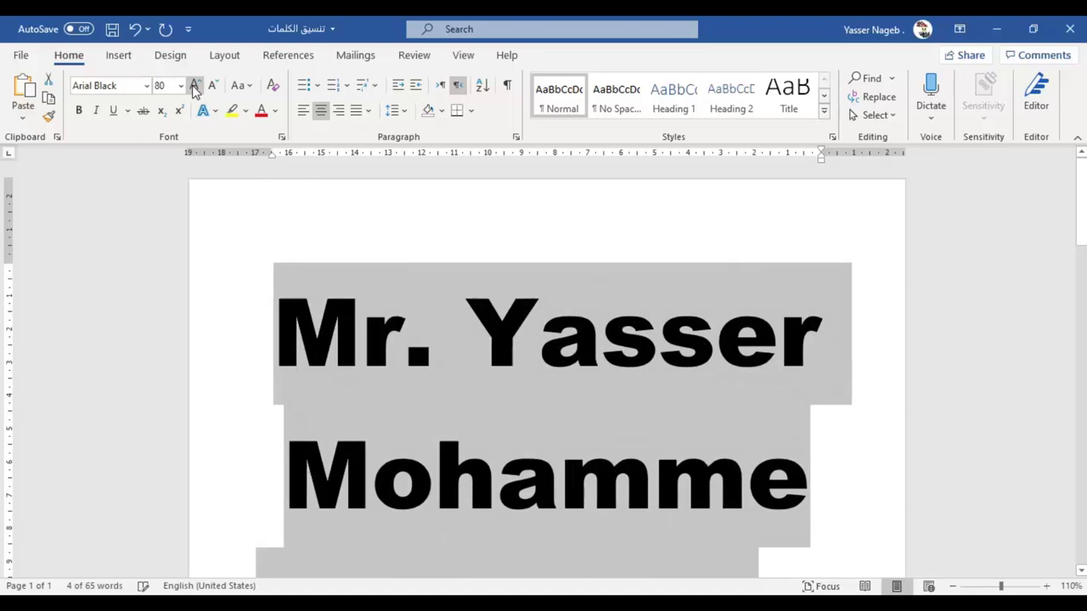
pyautogui.click(213, 86)
pyautogui.click(213, 87)
pyautogui.click(213, 86)
pyautogui.click(212, 87)
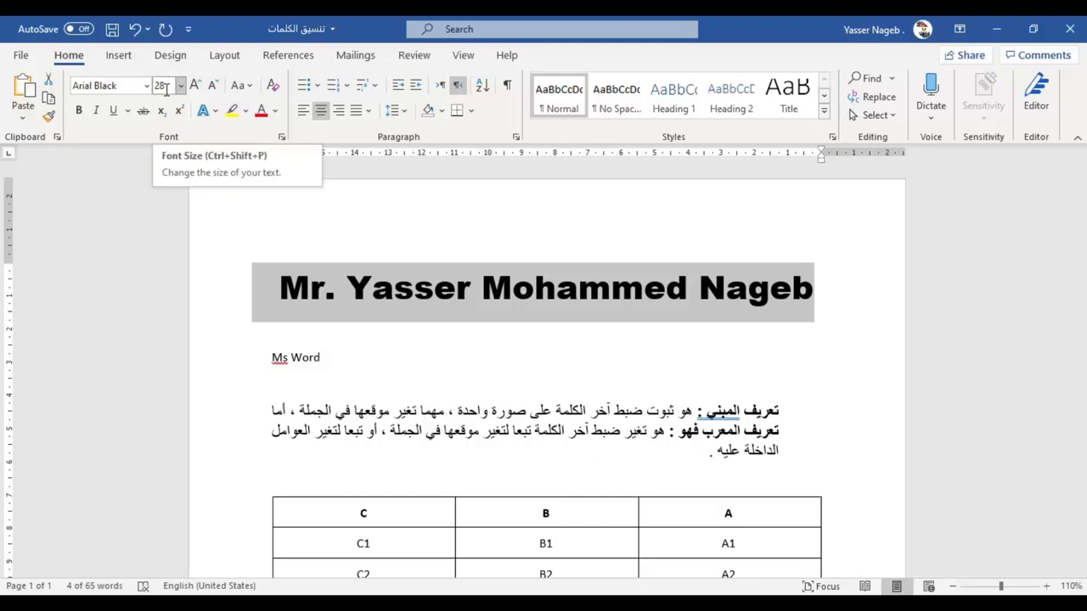
pyautogui.click(167, 85)
pyautogui.write('14')
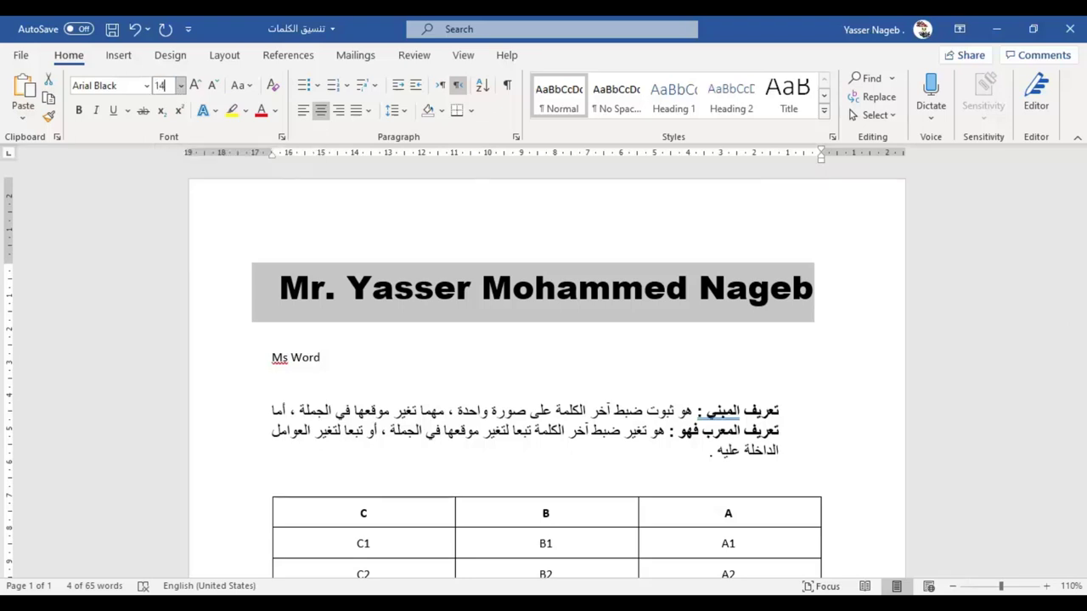
pyautogui.press('Return')
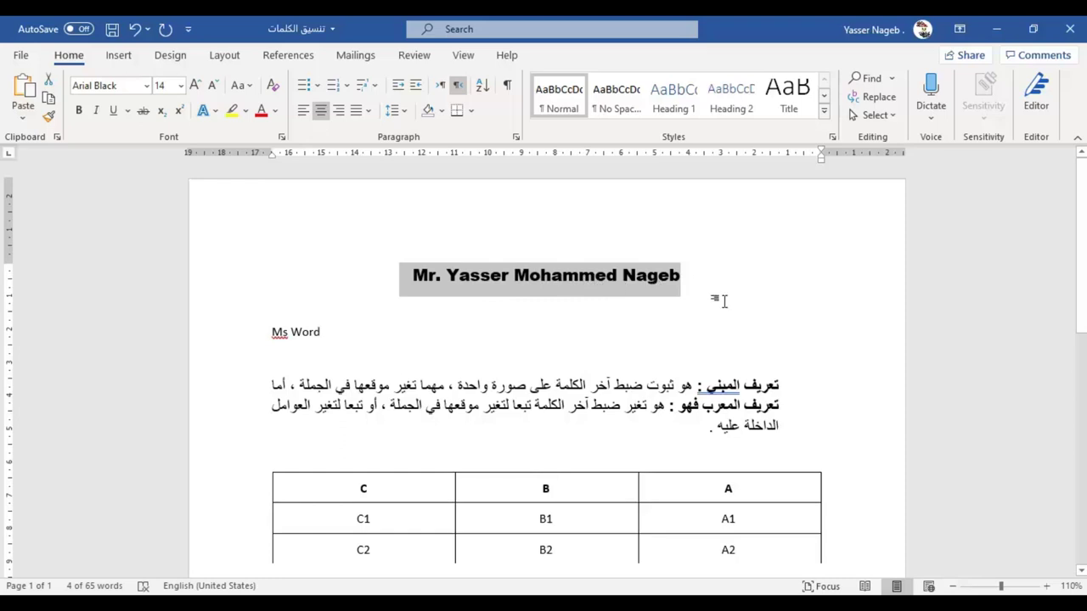
# Append the surname to the end of the title line, correcting typos along the way.
pyautogui.click(704, 283)
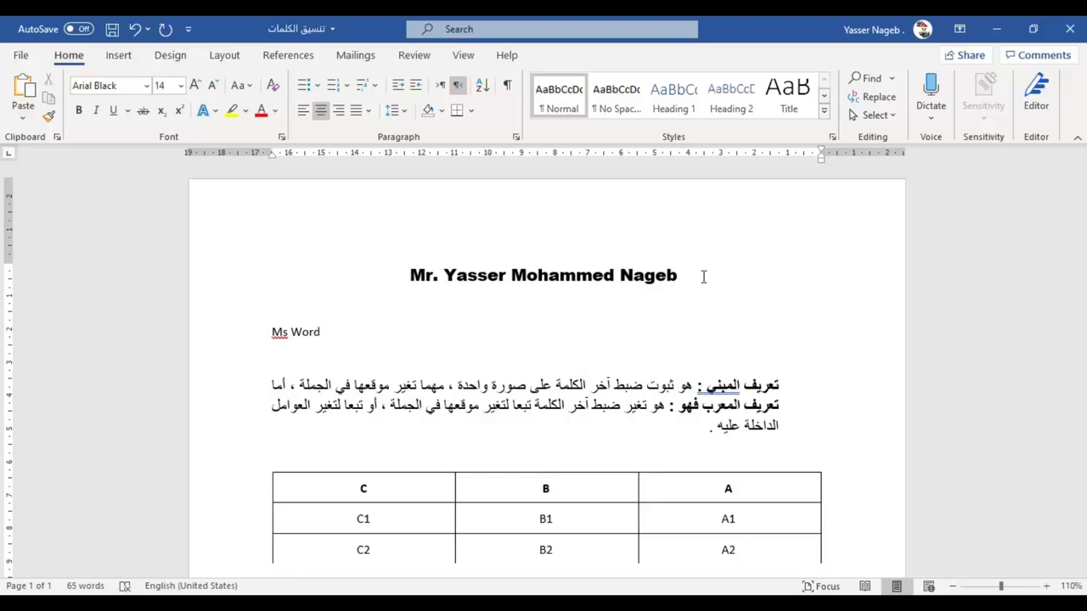
pyautogui.write('SABR')
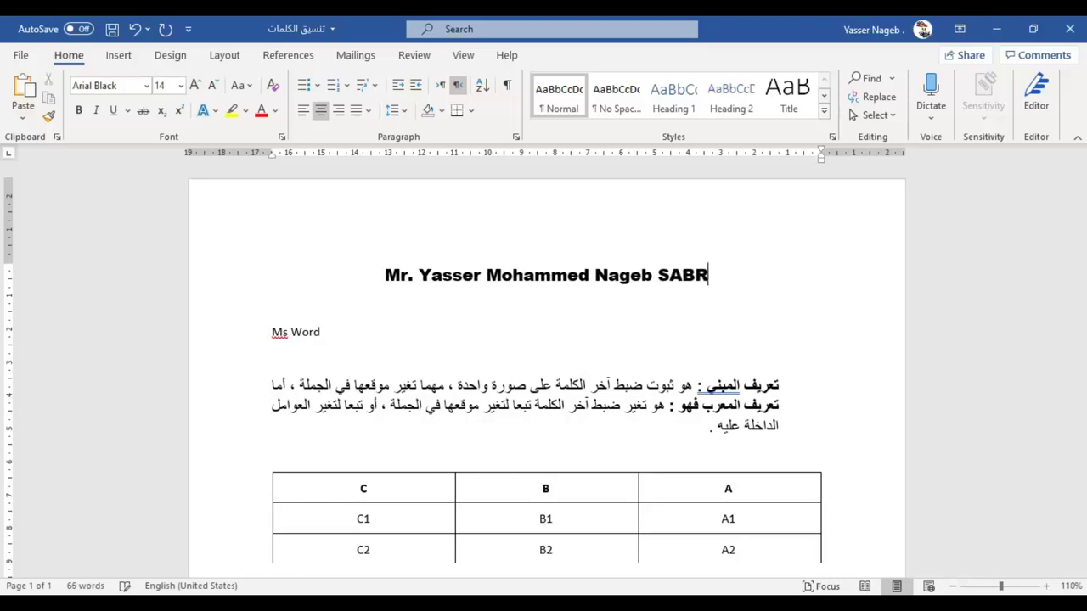
pyautogui.write('Y')
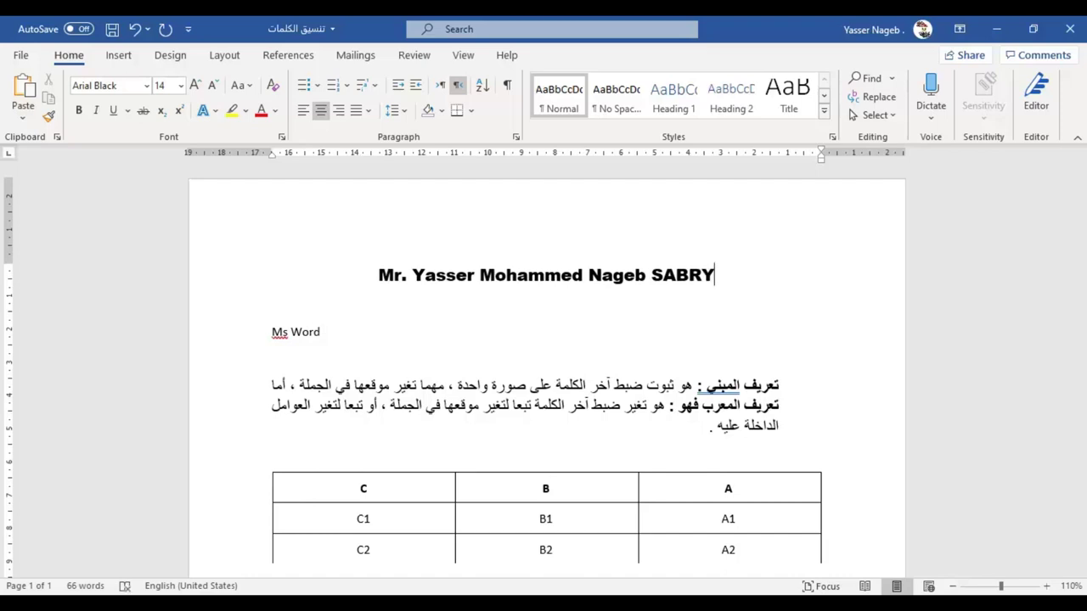
pyautogui.press('BackSpace')
pyautogui.press('BackSpace')
pyautogui.press('BackSpace')
pyautogui.press('BackSpace')
pyautogui.press('BackSpace')
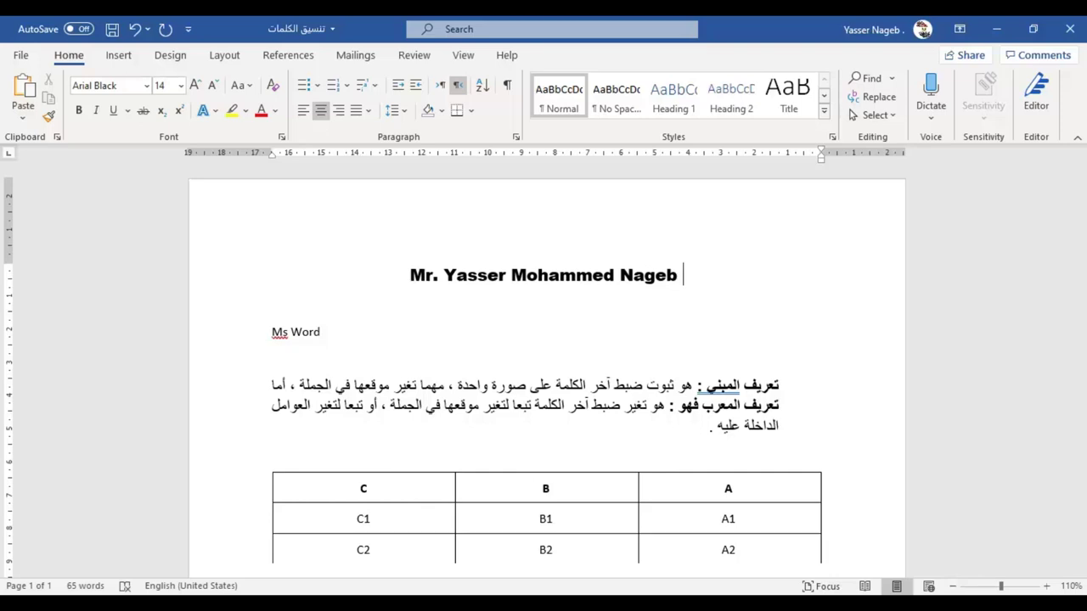
pyautogui.write('S')
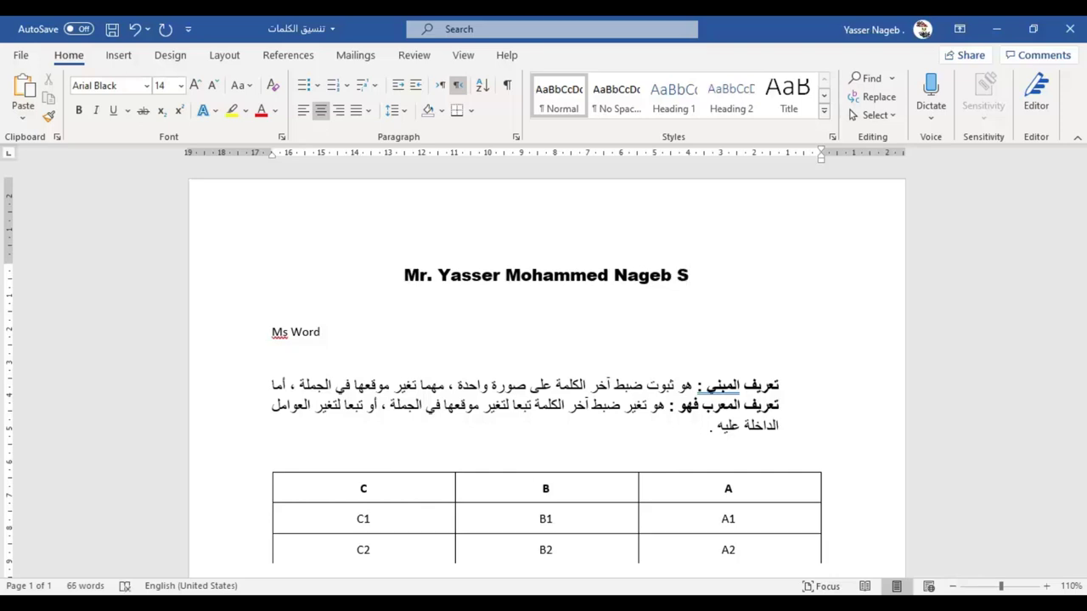
pyautogui.write('a')
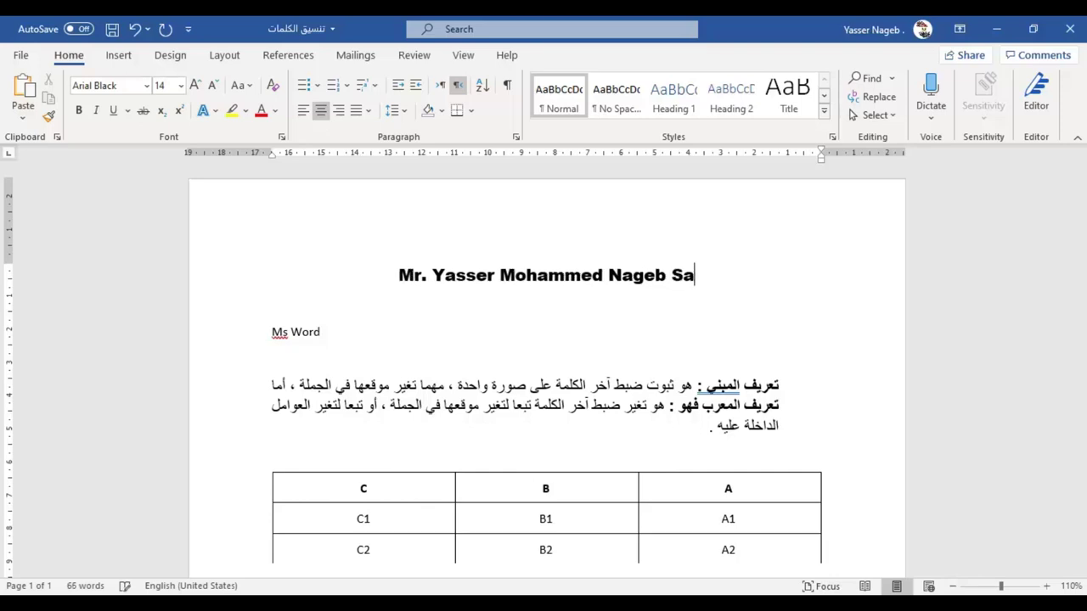
pyautogui.write('bry')
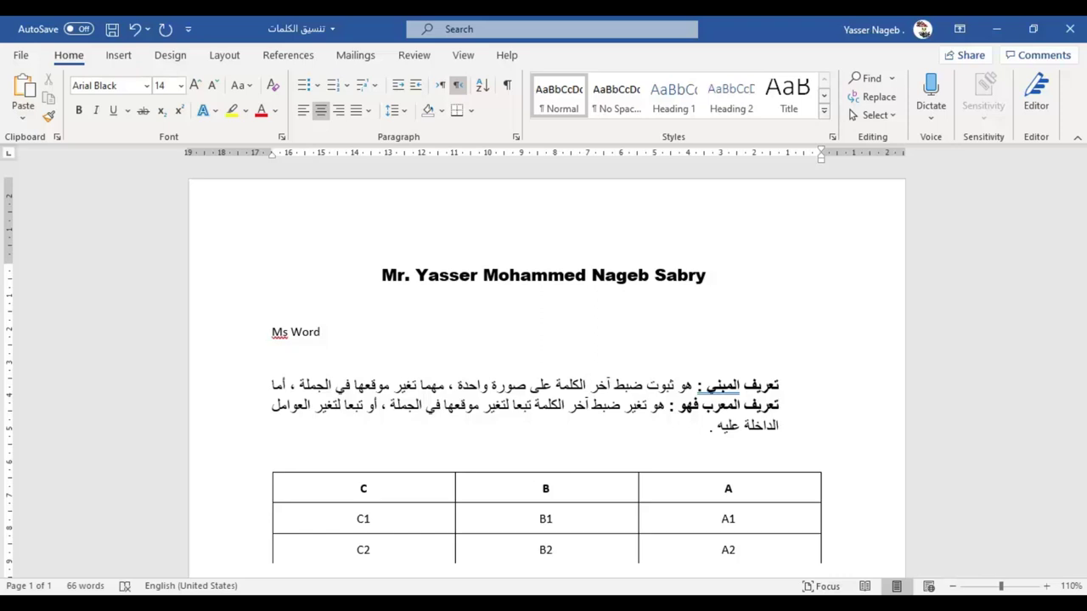
pyautogui.write('H')
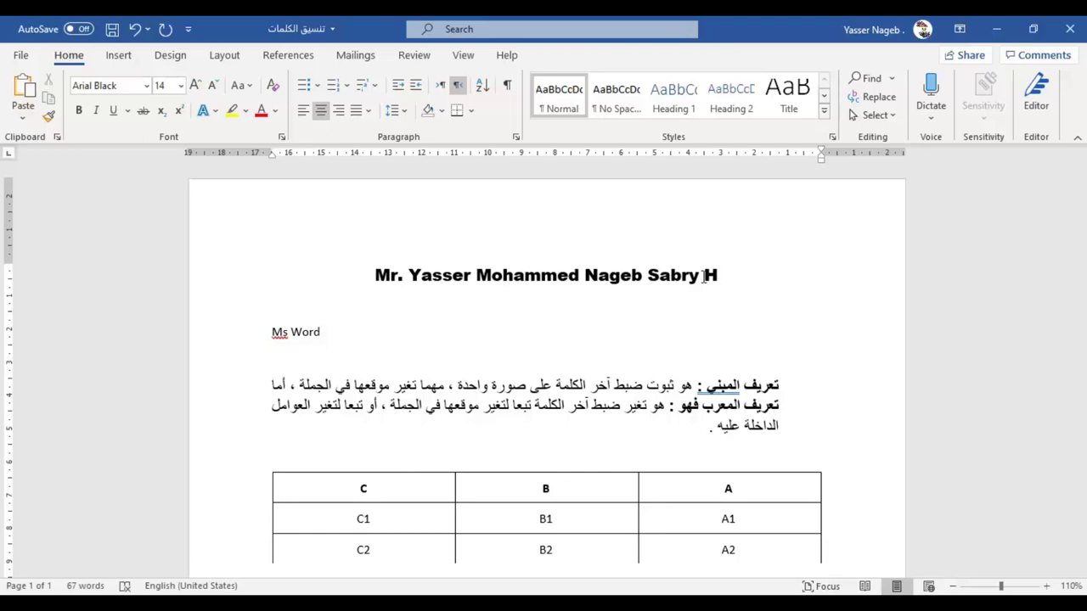
pyautogui.write('HHH')
pyautogui.press('BackSpace')
pyautogui.press('BackSpace')
pyautogui.press('BackSpace')
pyautogui.write('elal')
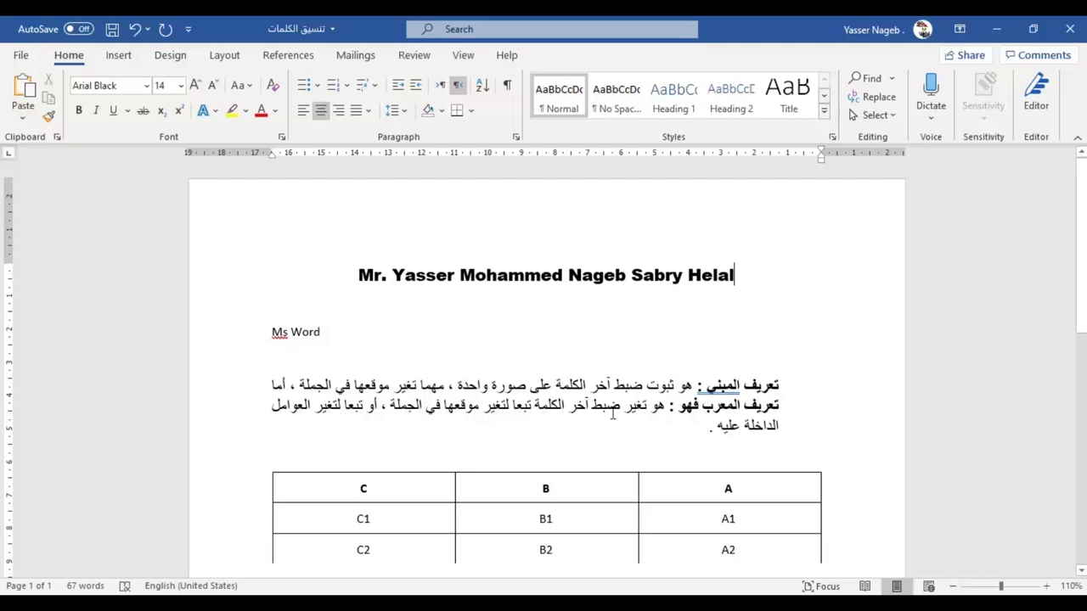
pyautogui.doubleClick(671, 278)
pyautogui.click(671, 279)
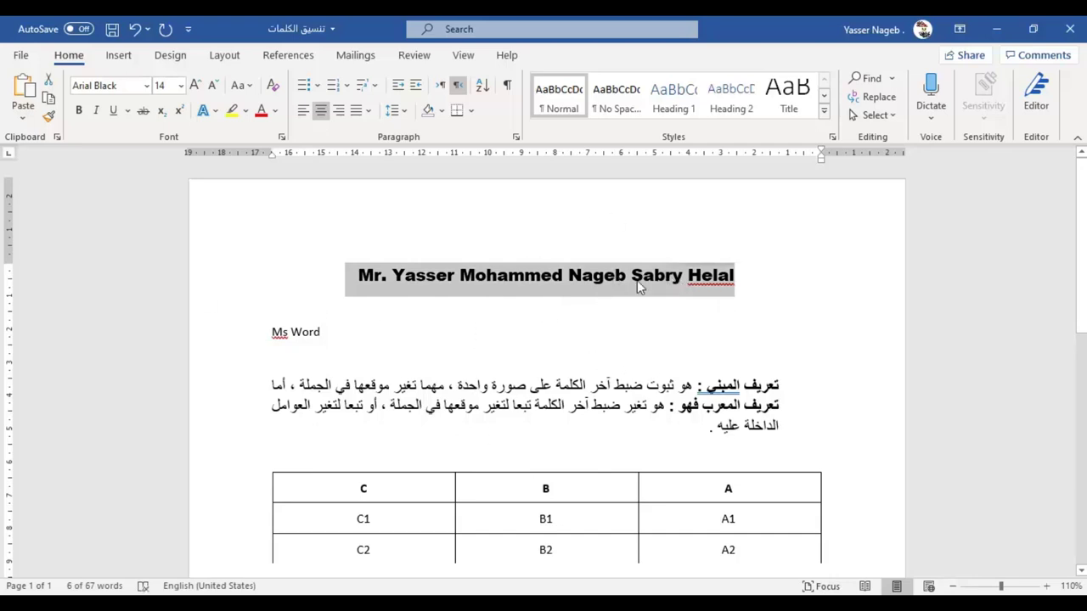
pyautogui.click(244, 89)
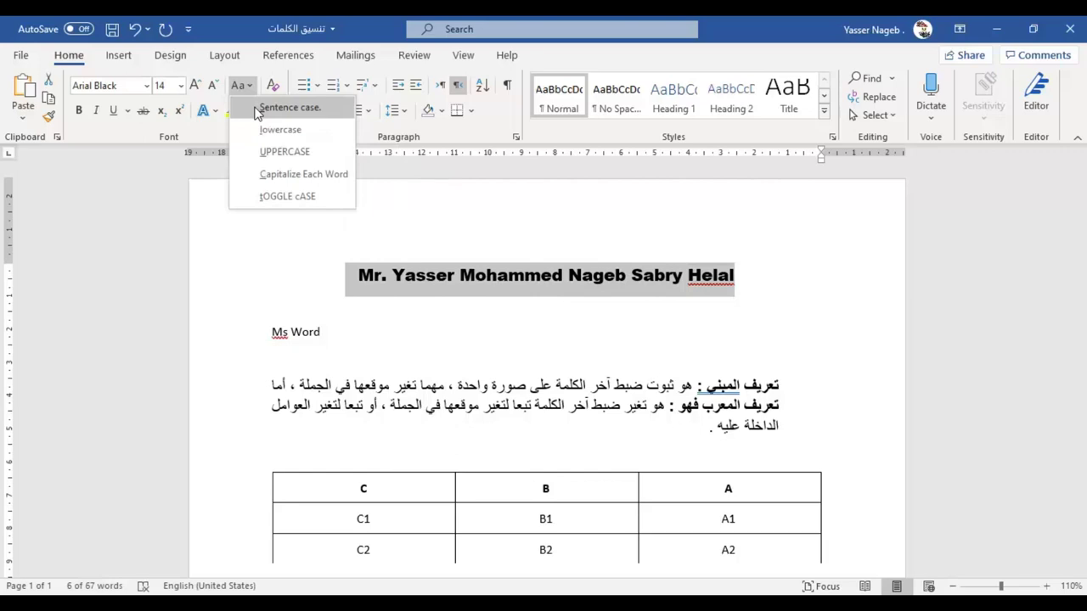
pyautogui.click(256, 110)
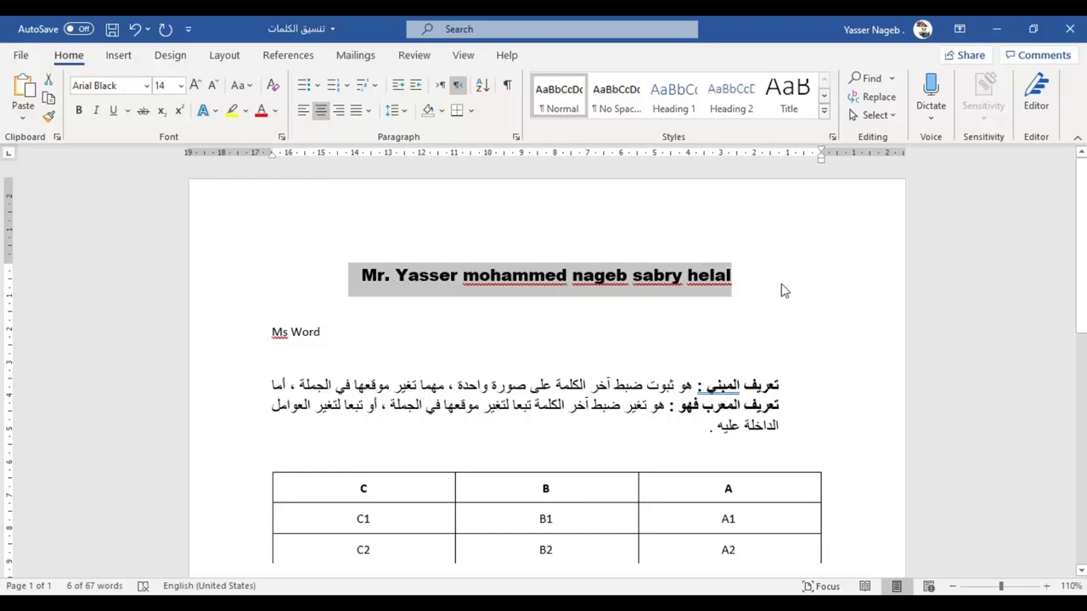
pyautogui.click(238, 86)
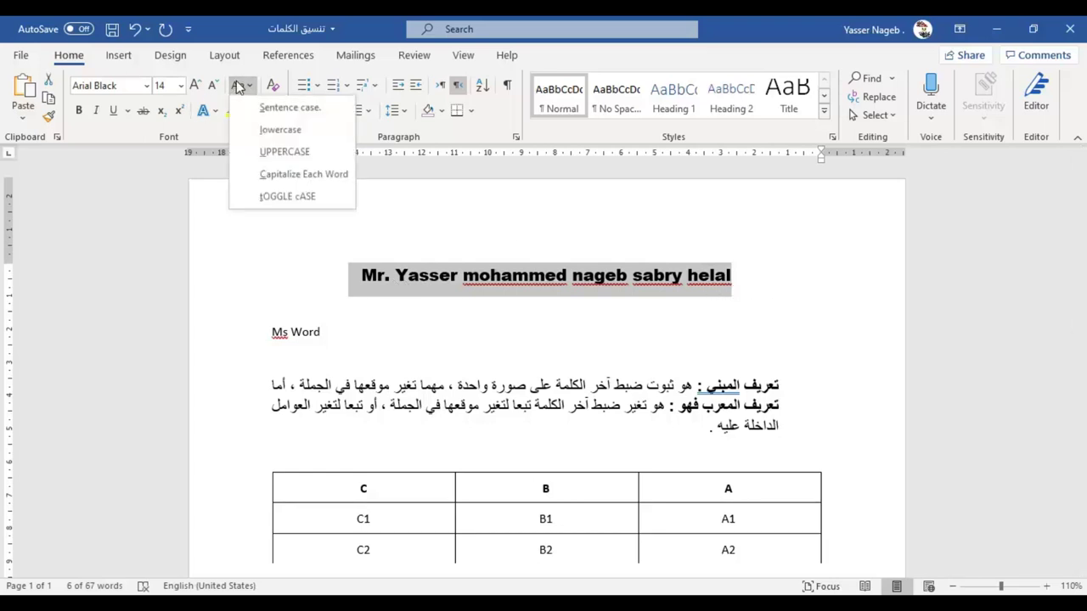
pyautogui.click(272, 130)
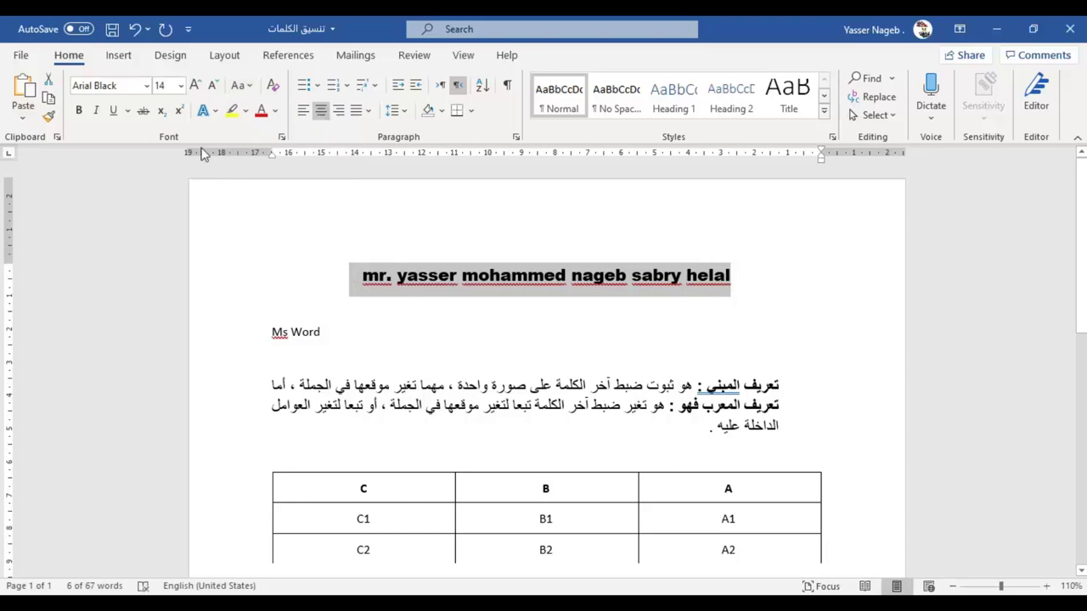
pyautogui.click(239, 85)
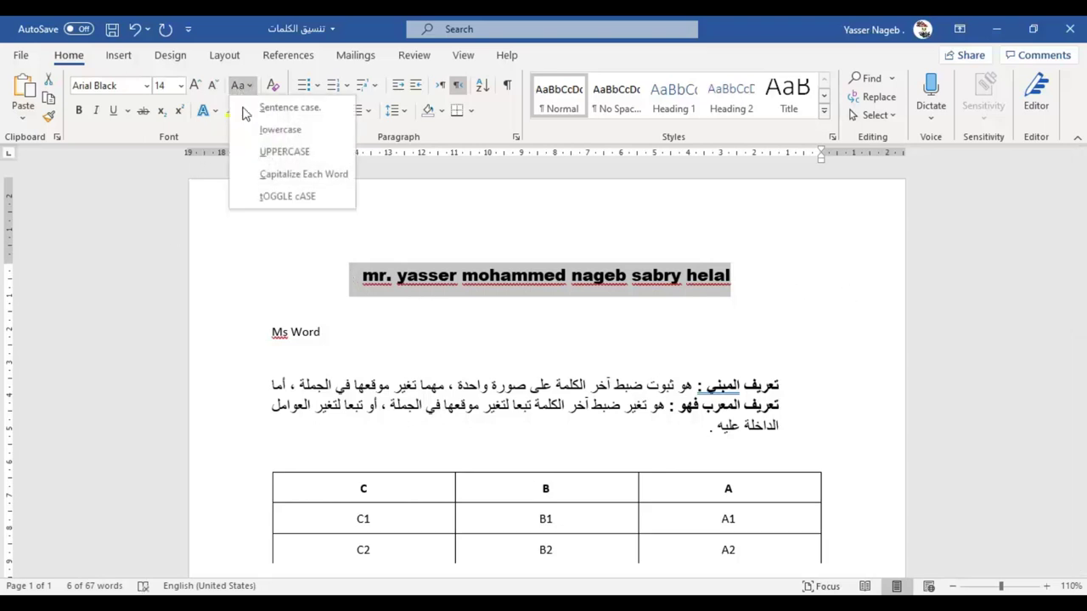
pyautogui.click(263, 150)
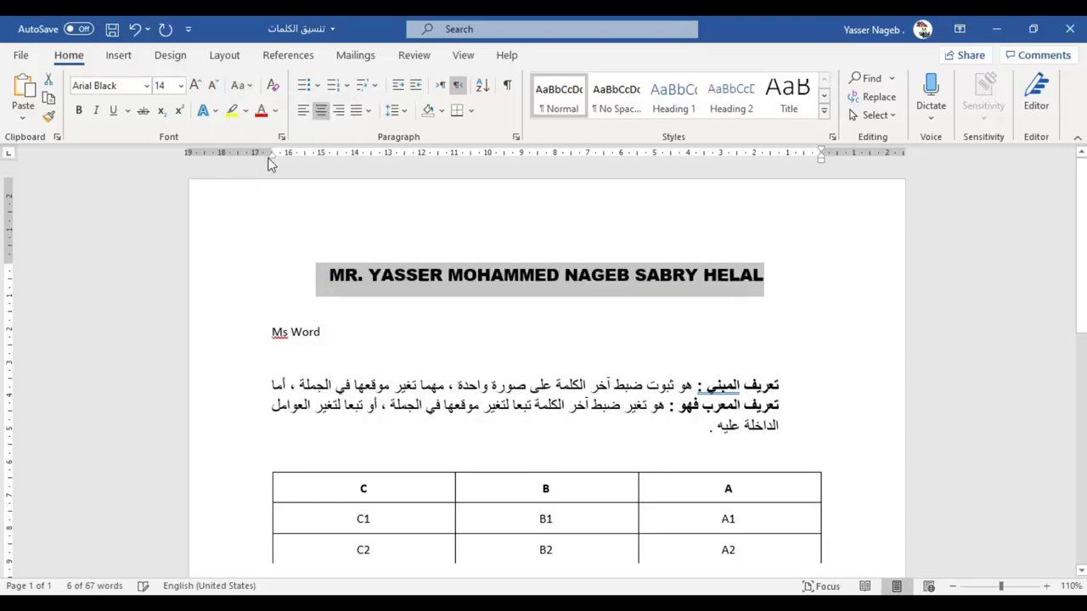
pyautogui.click(241, 87)
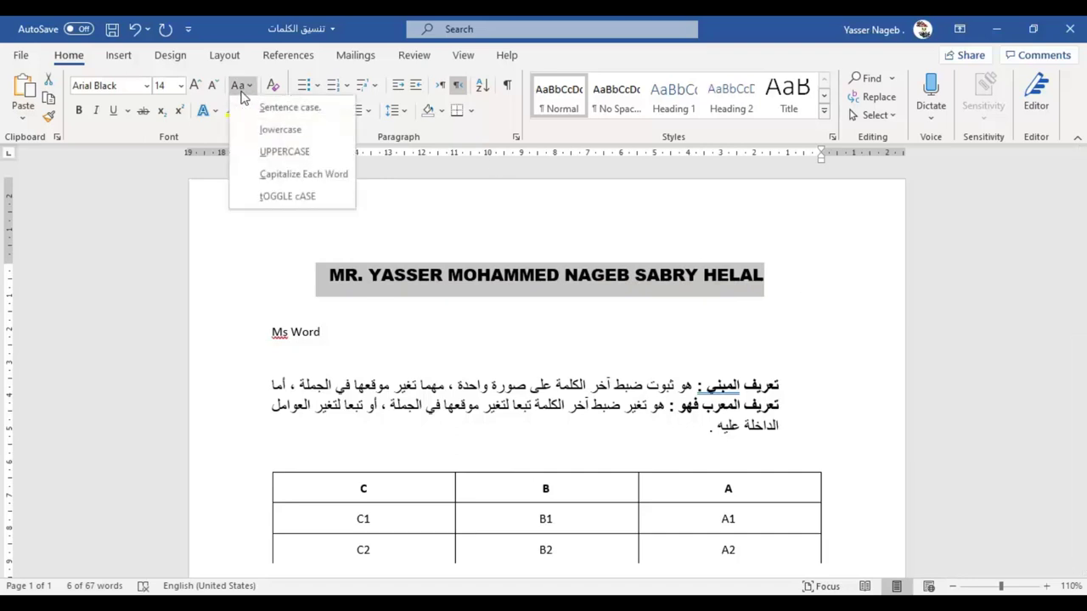
pyautogui.click(273, 178)
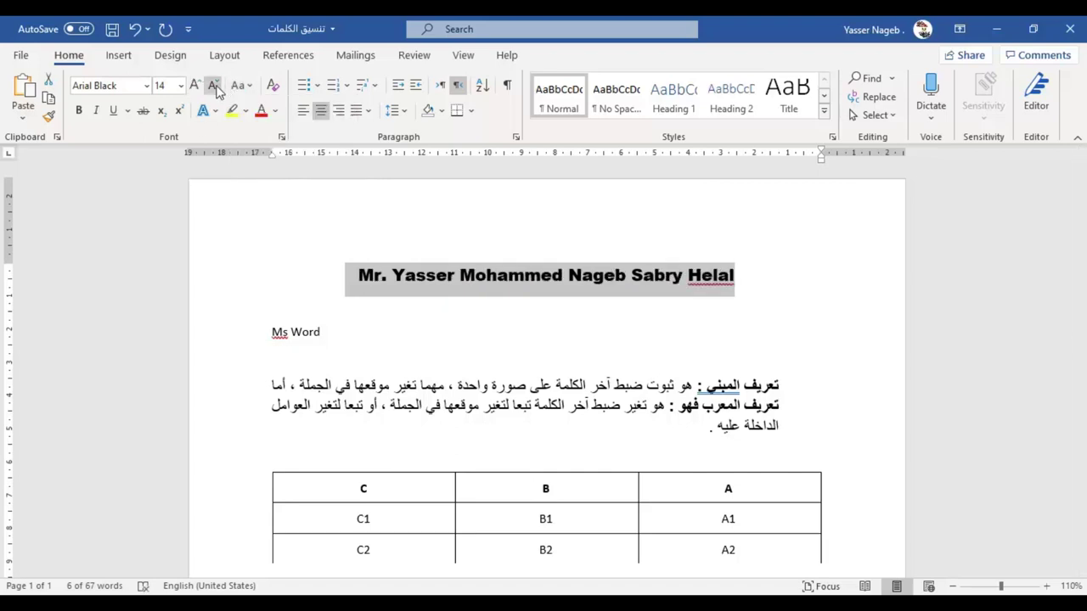
pyautogui.click(242, 86)
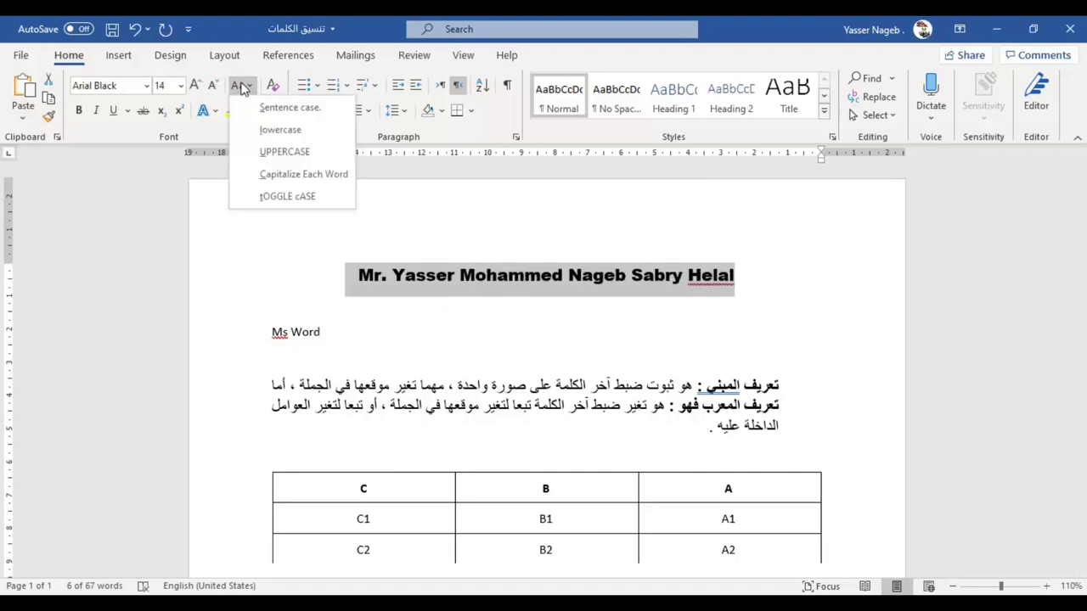
pyautogui.click(245, 197)
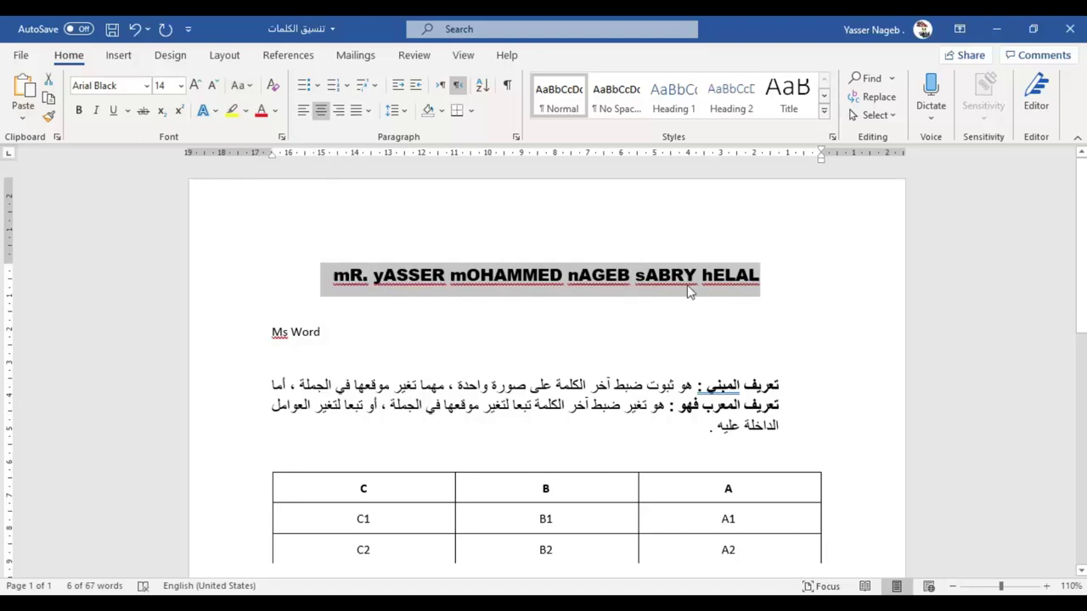
pyautogui.click(242, 90)
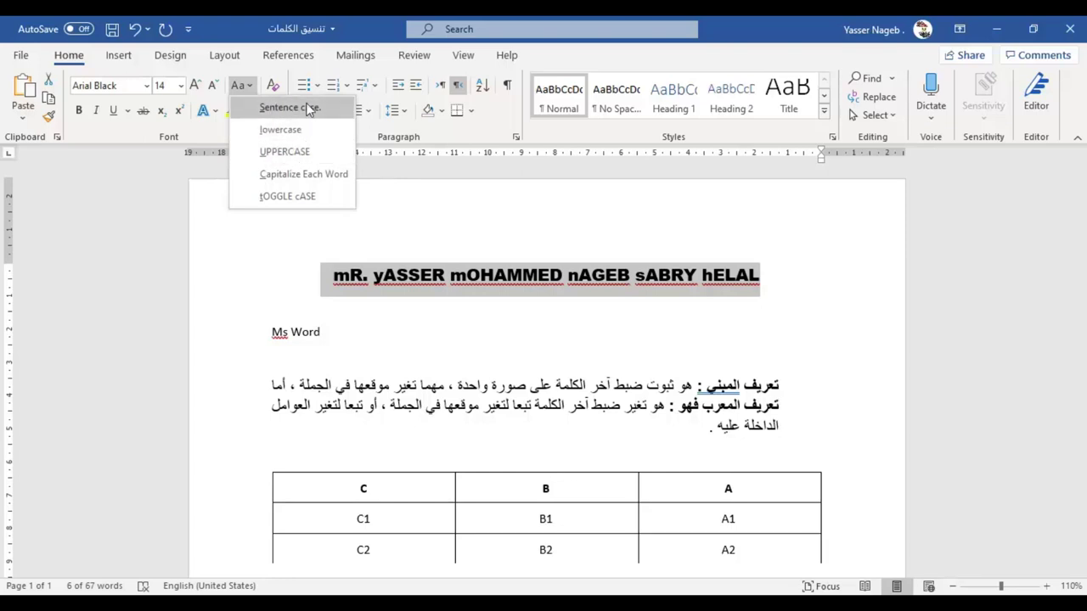
pyautogui.click(264, 178)
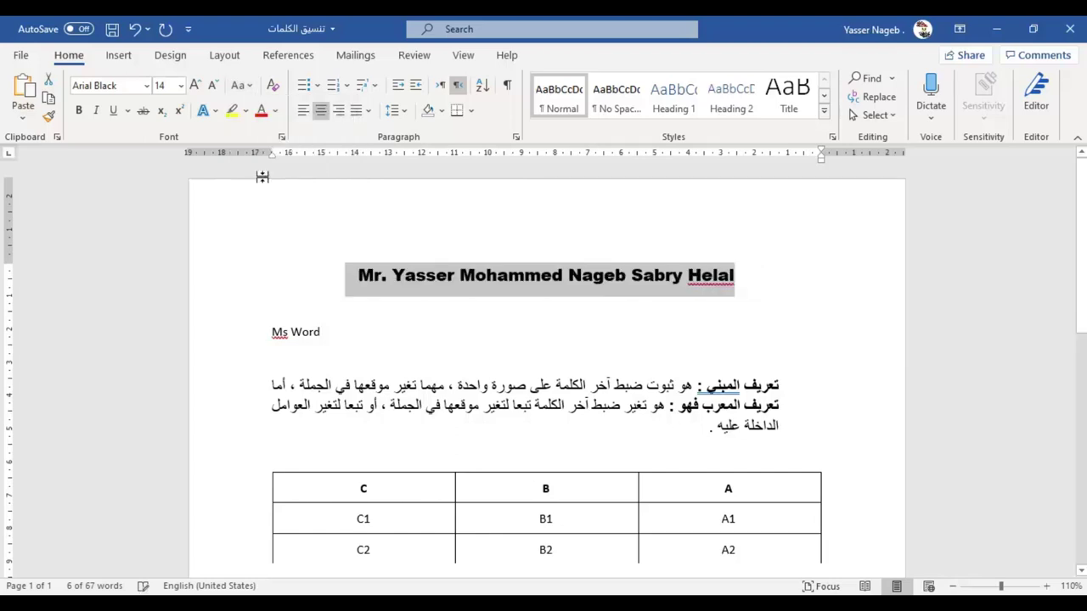
pyautogui.click(241, 86)
pyautogui.click(264, 125)
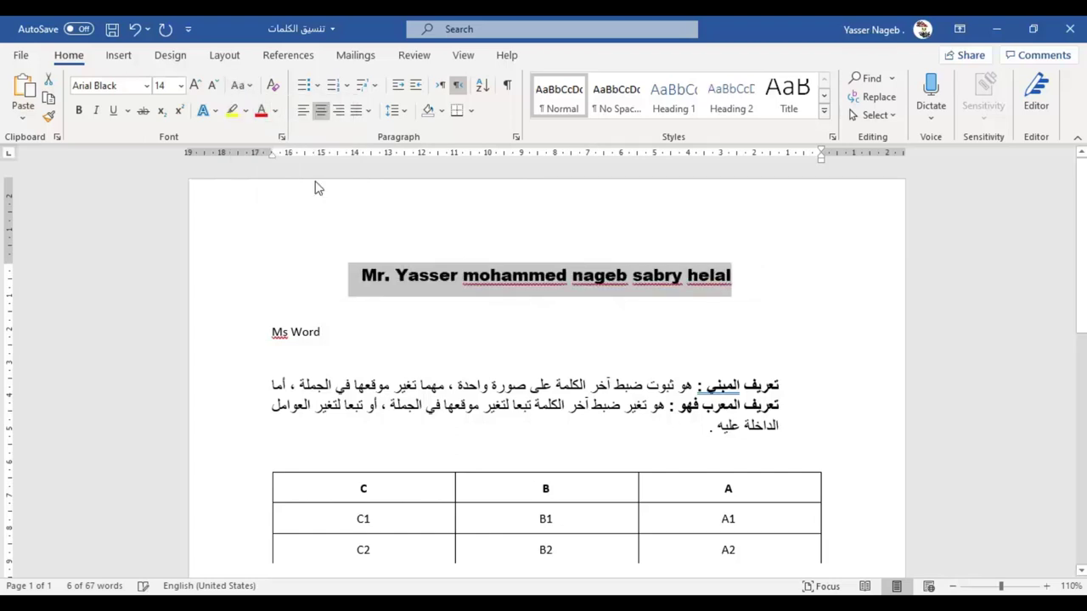
pyautogui.click(408, 274)
pyautogui.moveTo(462, 279); pyautogui.dragTo(480, 279)
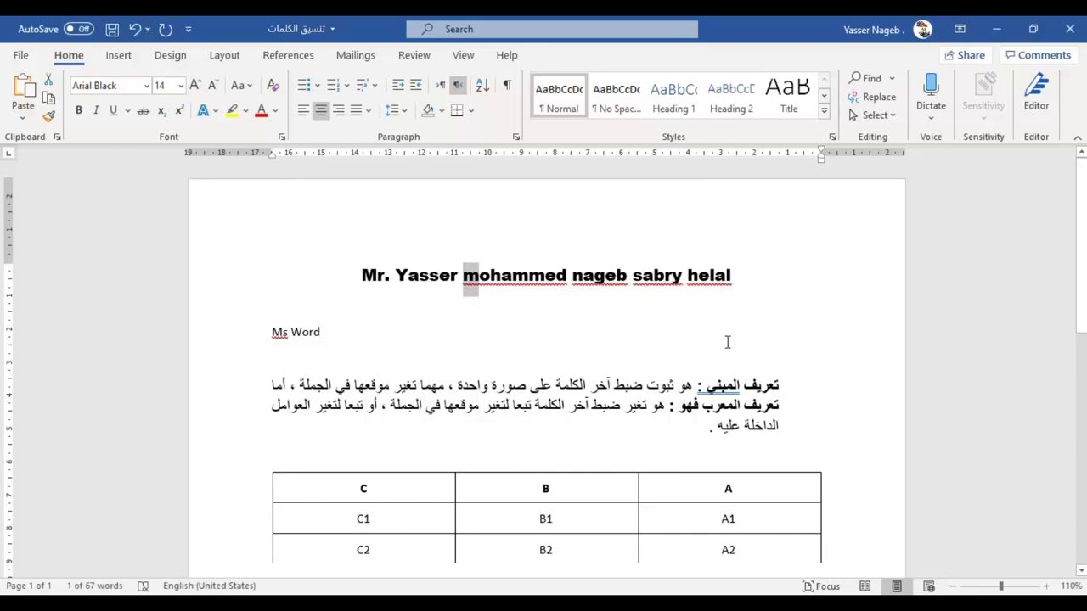
pyautogui.click(548, 309)
pyautogui.tripleClick(547, 274)
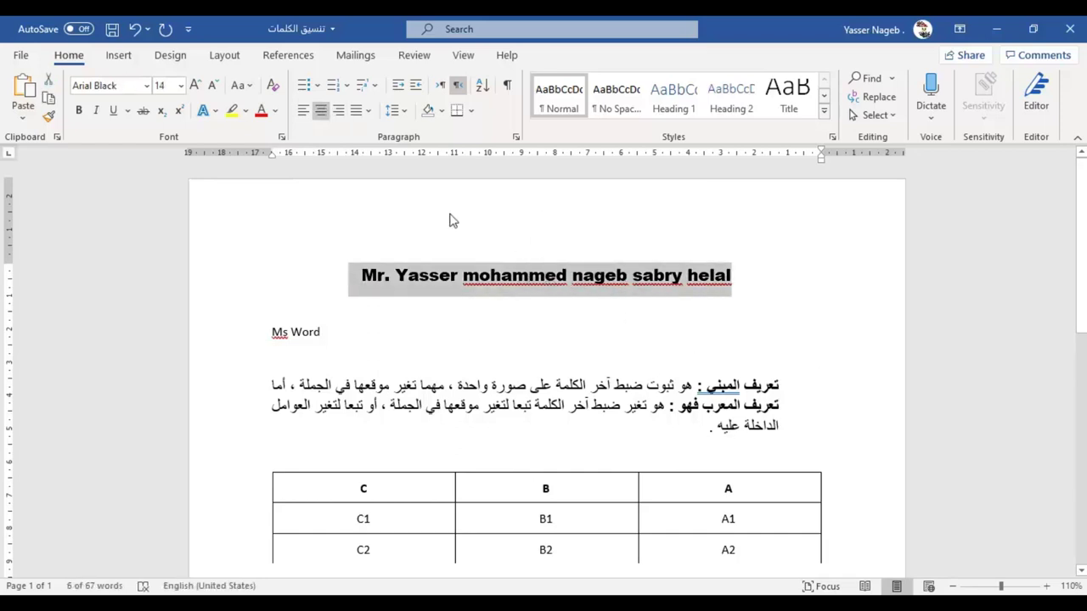
pyautogui.click(240, 85)
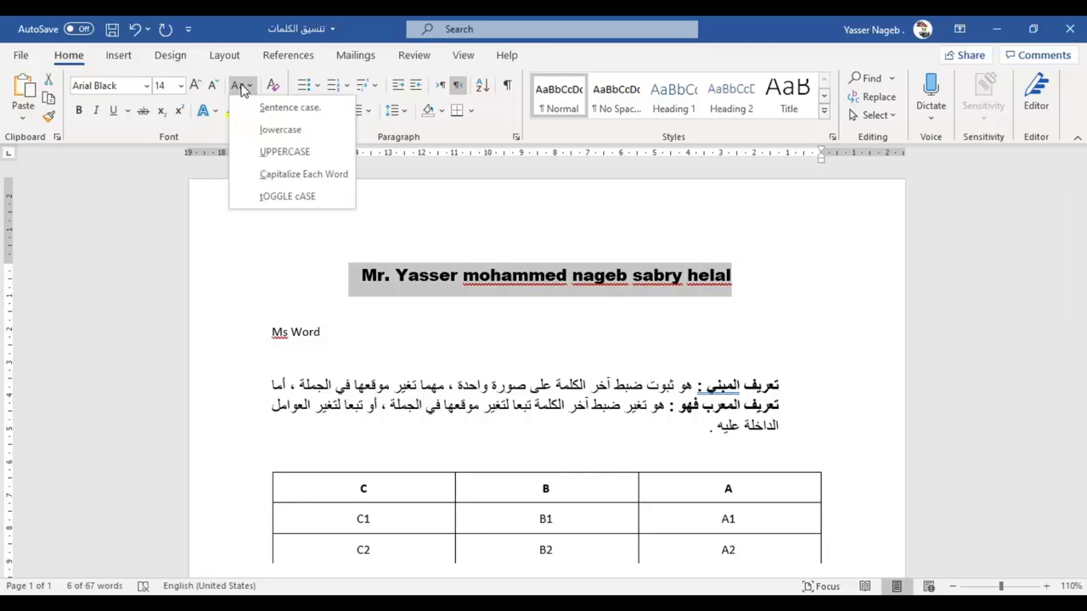
pyautogui.click(253, 179)
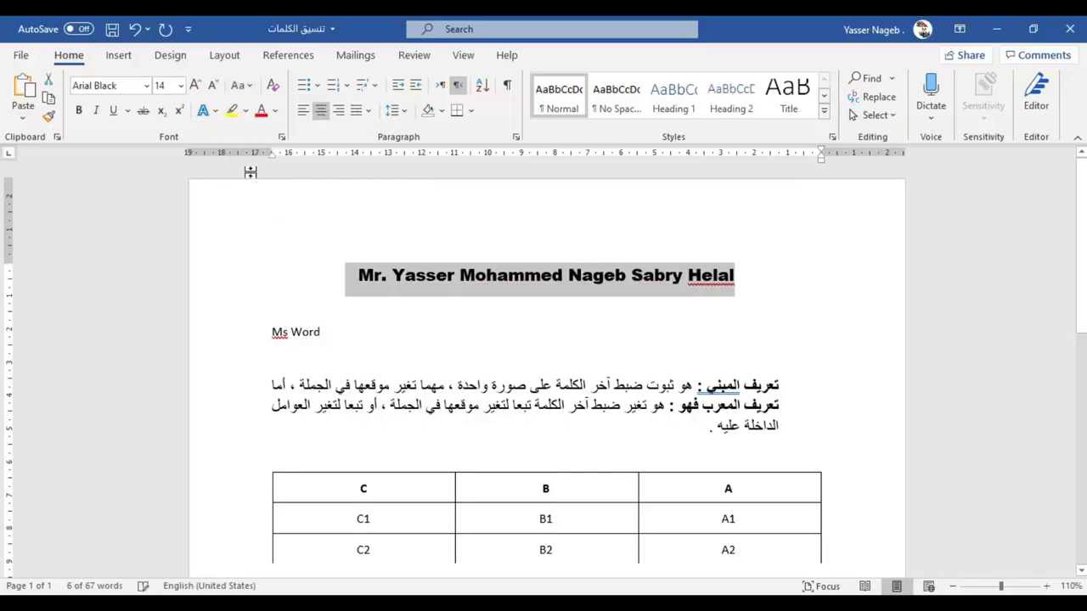
pyautogui.click(617, 274)
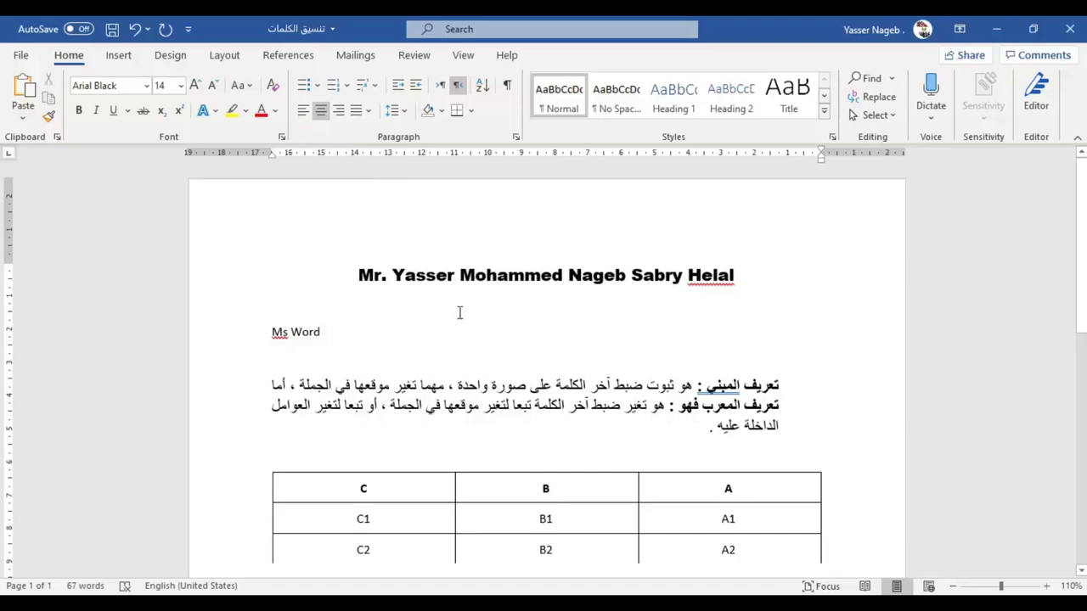
# Select the Ms Word line and grow its font size to 72 pt.
pyautogui.doubleClick(471, 277)
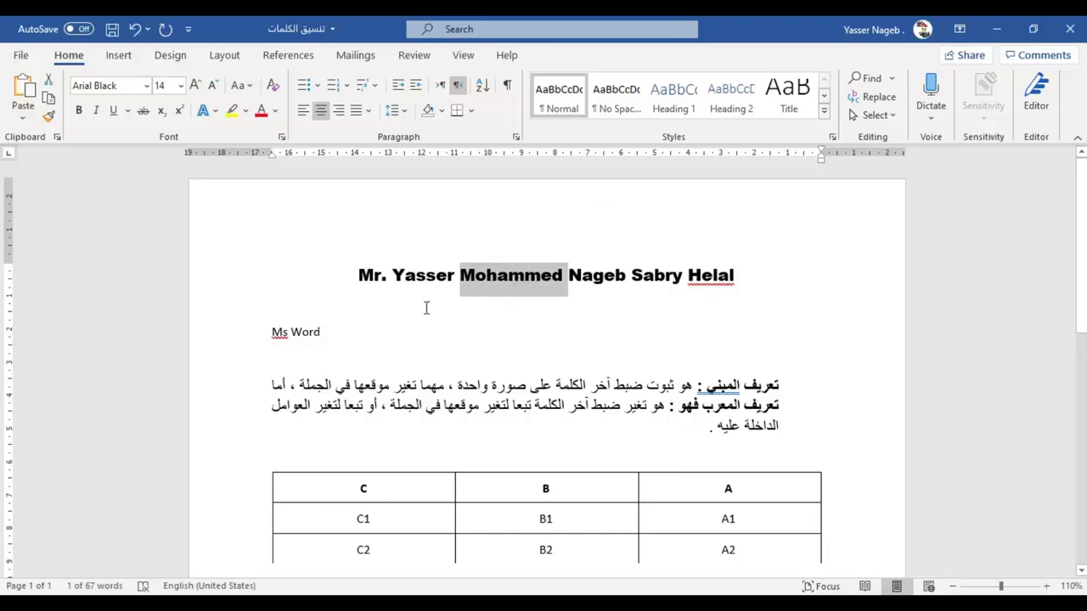
pyautogui.tripleClick(314, 338)
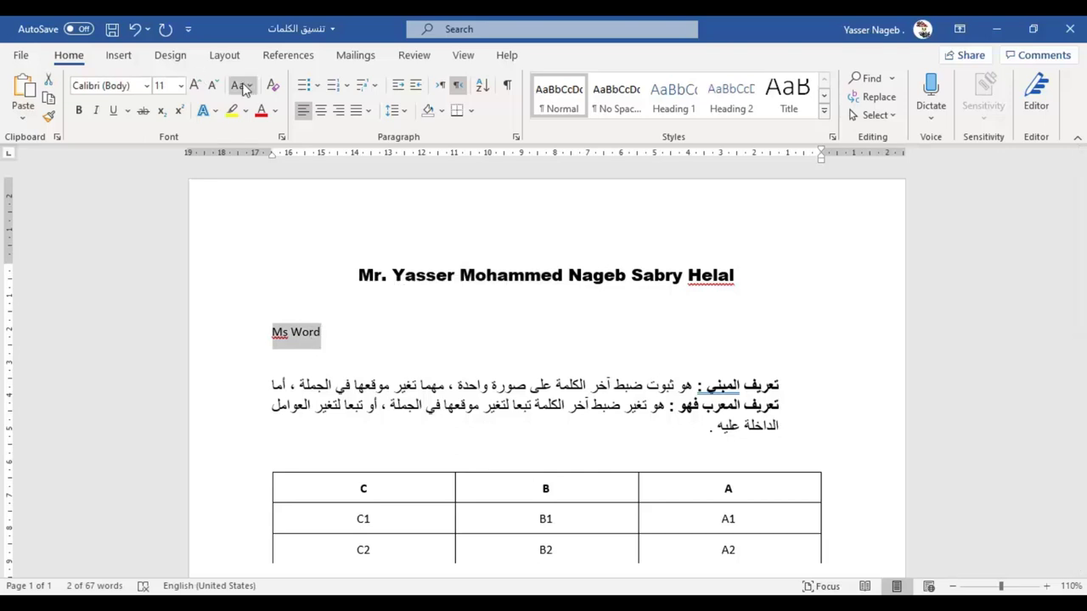
pyautogui.click(194, 85)
pyautogui.click(195, 85)
pyautogui.click(195, 85)
pyautogui.click(194, 85)
pyautogui.click(195, 85)
pyautogui.click(194, 85)
pyautogui.click(194, 85)
pyautogui.click(195, 84)
pyautogui.click(195, 85)
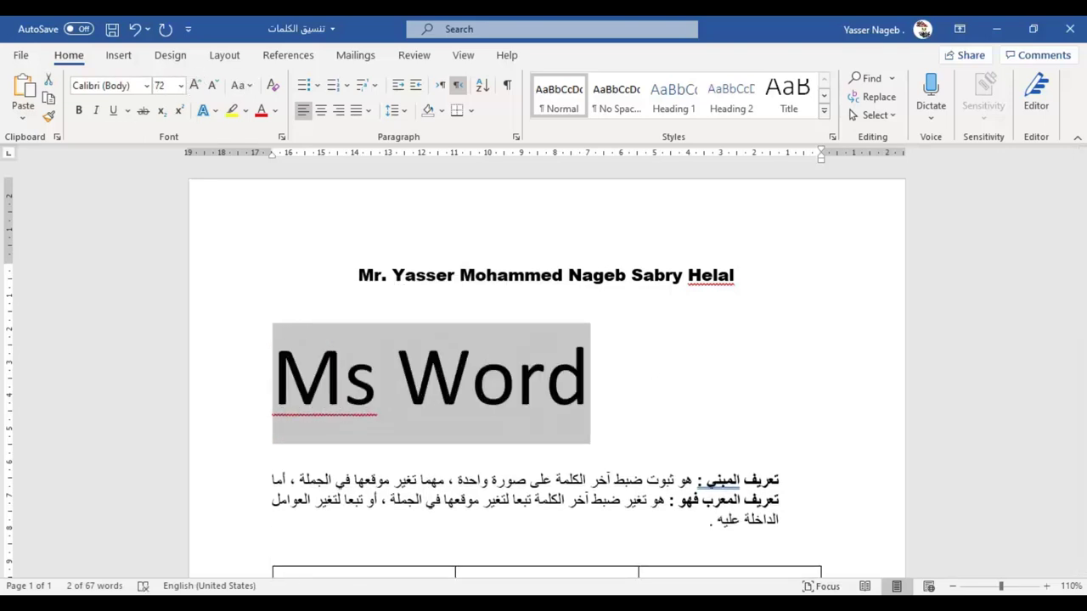
# Make the Ms Word line bold and italic.
pyautogui.click(79, 113)
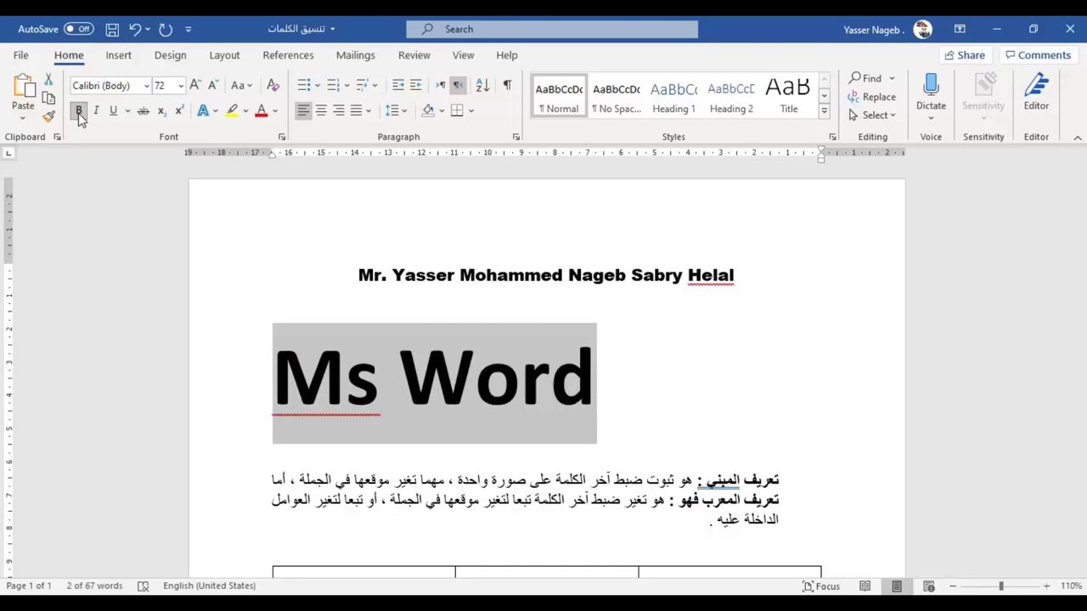
pyautogui.click(79, 113)
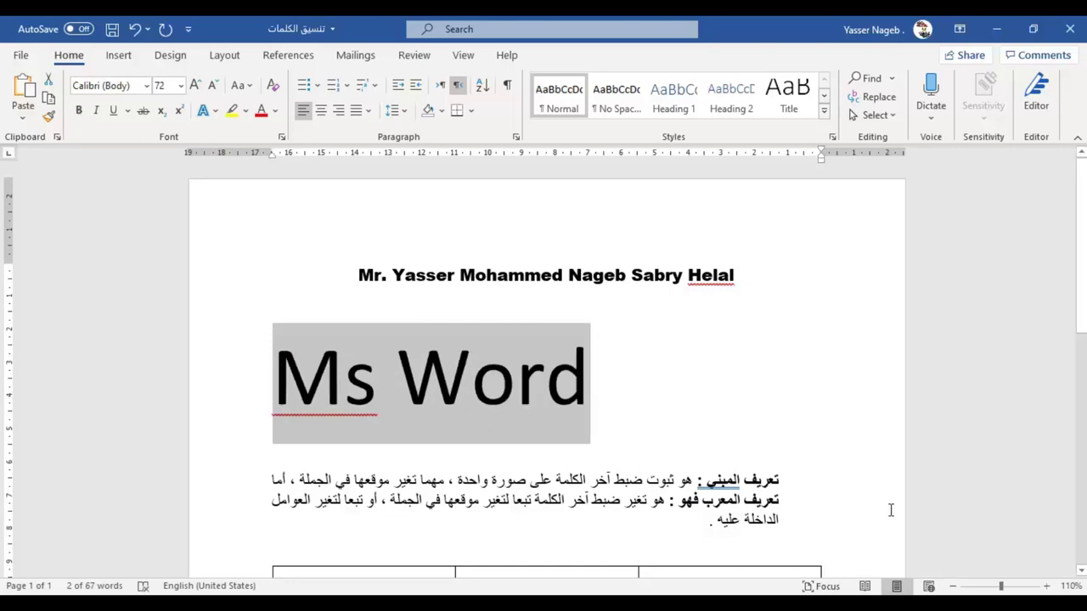
pyautogui.hotkey('ctrl', 'b')
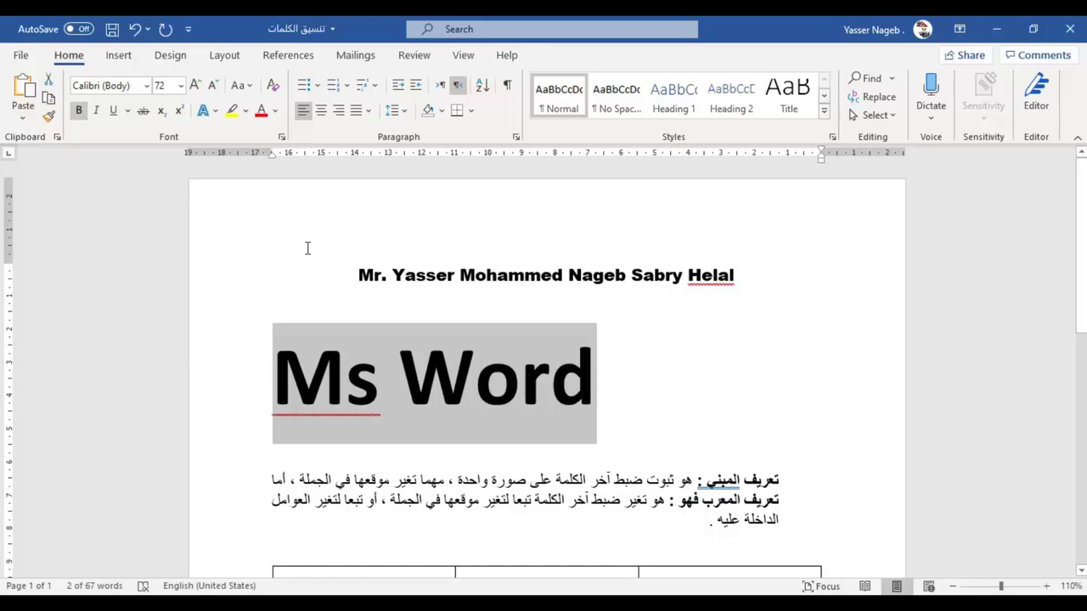
pyautogui.click(96, 111)
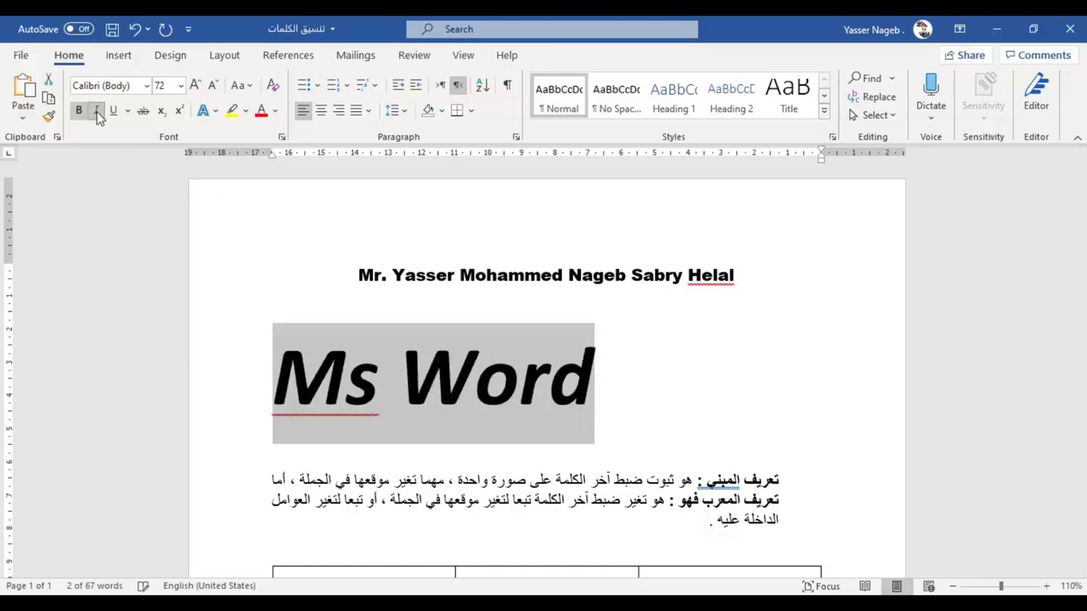
pyautogui.click(96, 112)
pyautogui.click(97, 111)
pyautogui.click(97, 112)
pyautogui.click(97, 112)
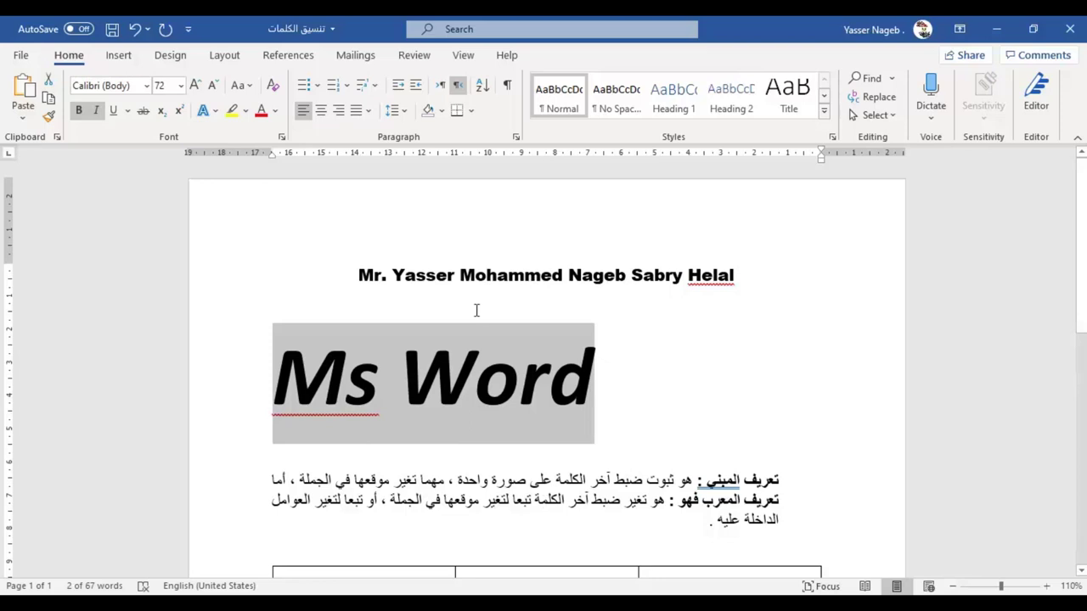
# Underline Ms Word with the Orange, Accent 2, Lighter 40% underline colour.
pyautogui.click(113, 111)
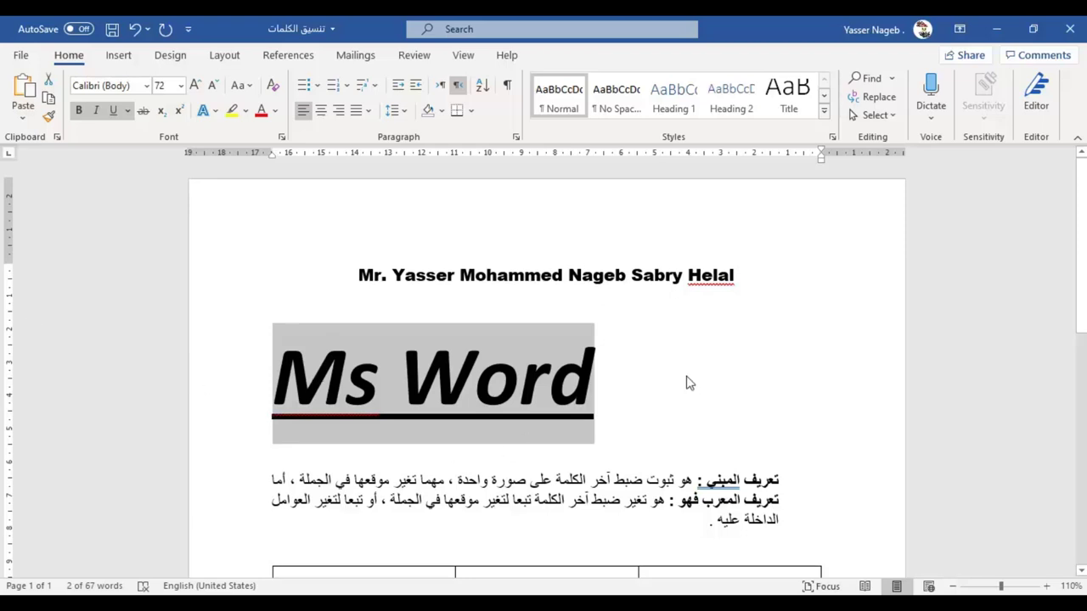
pyautogui.click(127, 117)
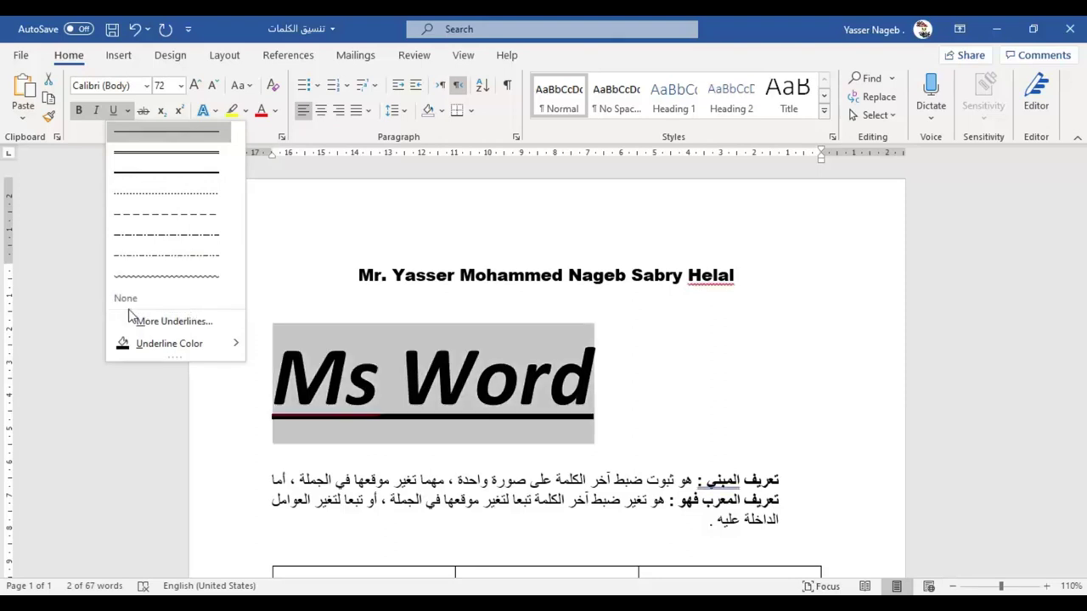
pyautogui.moveTo(142, 347)
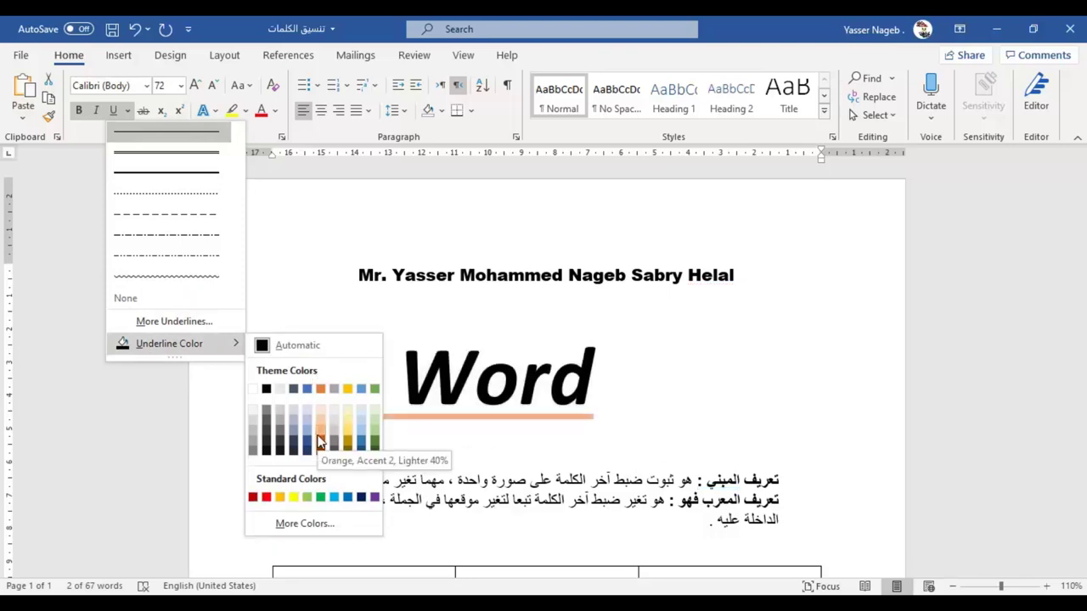
pyautogui.click(319, 442)
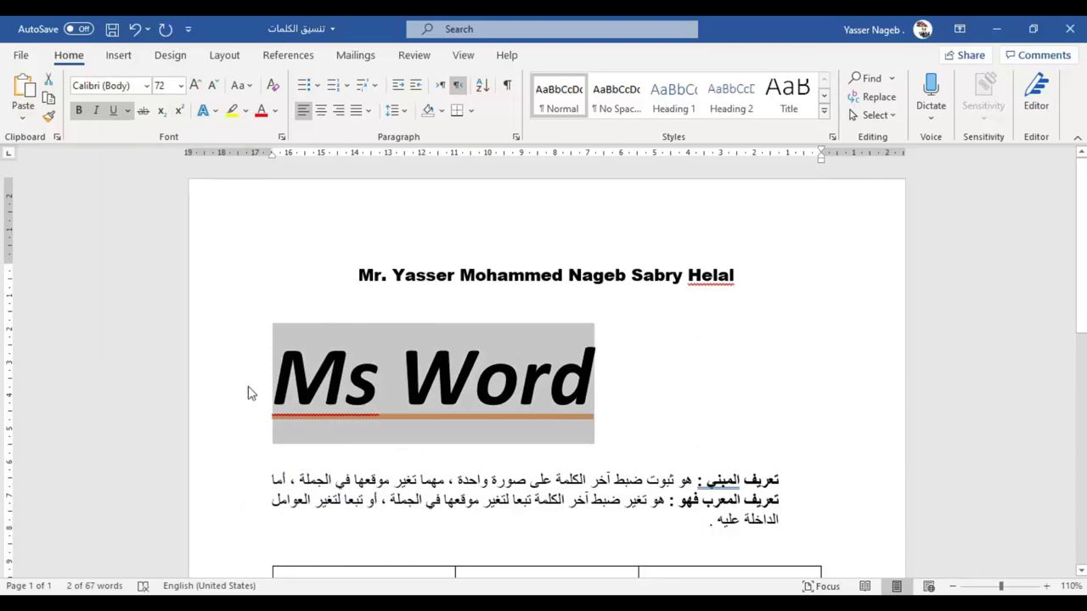
pyautogui.click(479, 420)
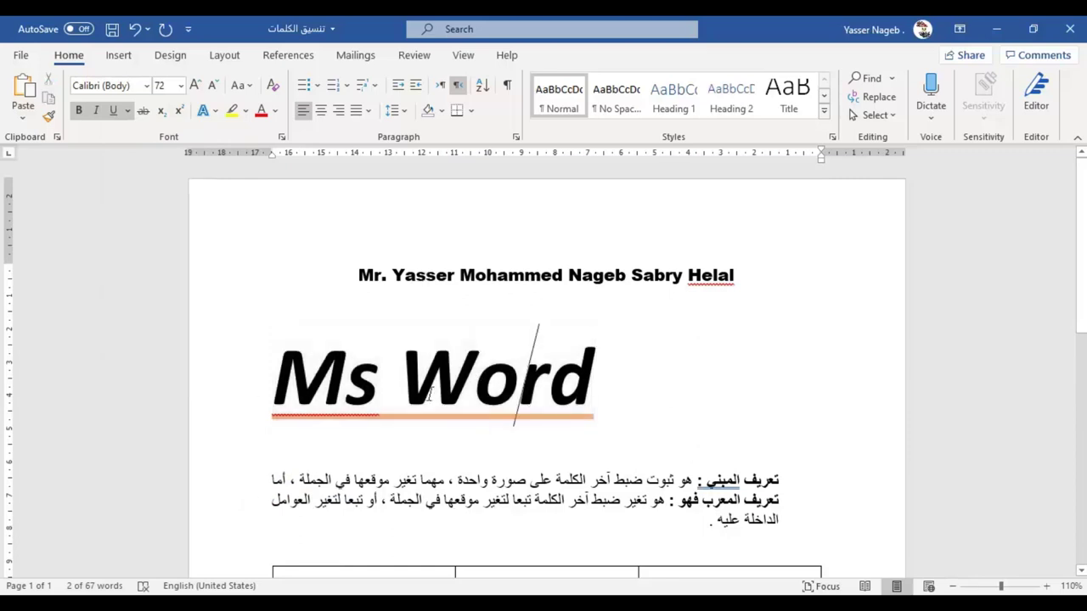
# Reselect the Ms Word heading and apply strikethrough.
pyautogui.doubleClick(489, 404)
pyautogui.click(488, 404)
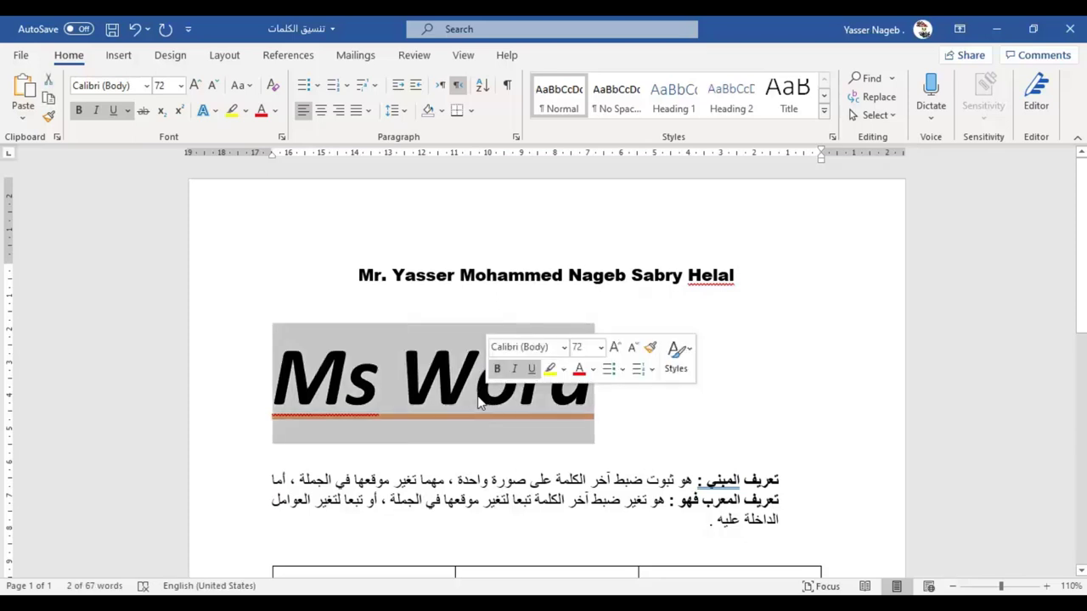
pyautogui.click(142, 113)
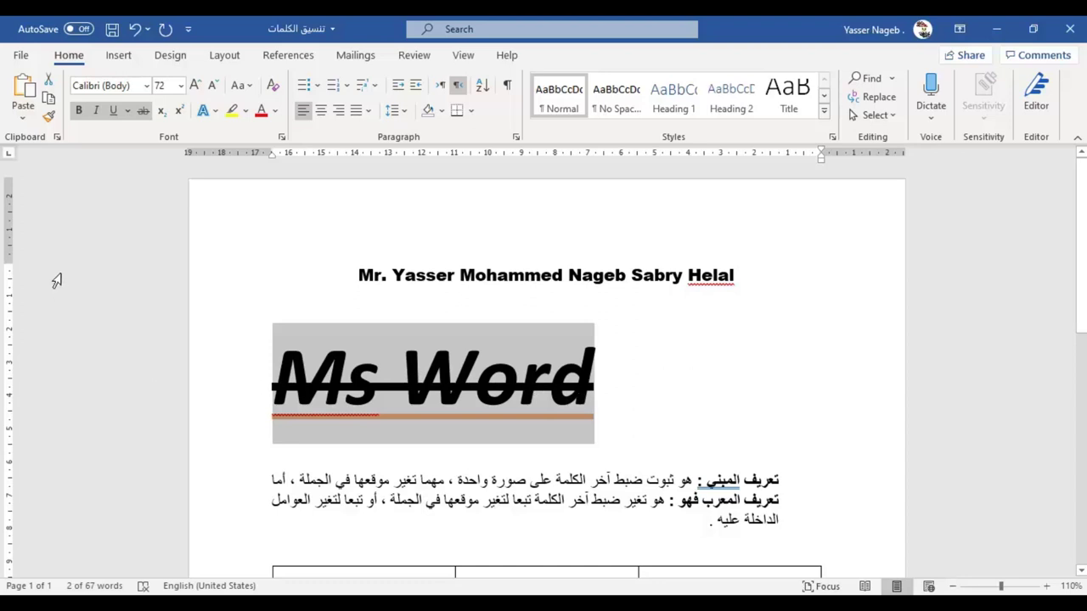
# Insert a line above the Arabic paragraph with 'Co2', and '23' on the line below.
pyautogui.click(561, 373)
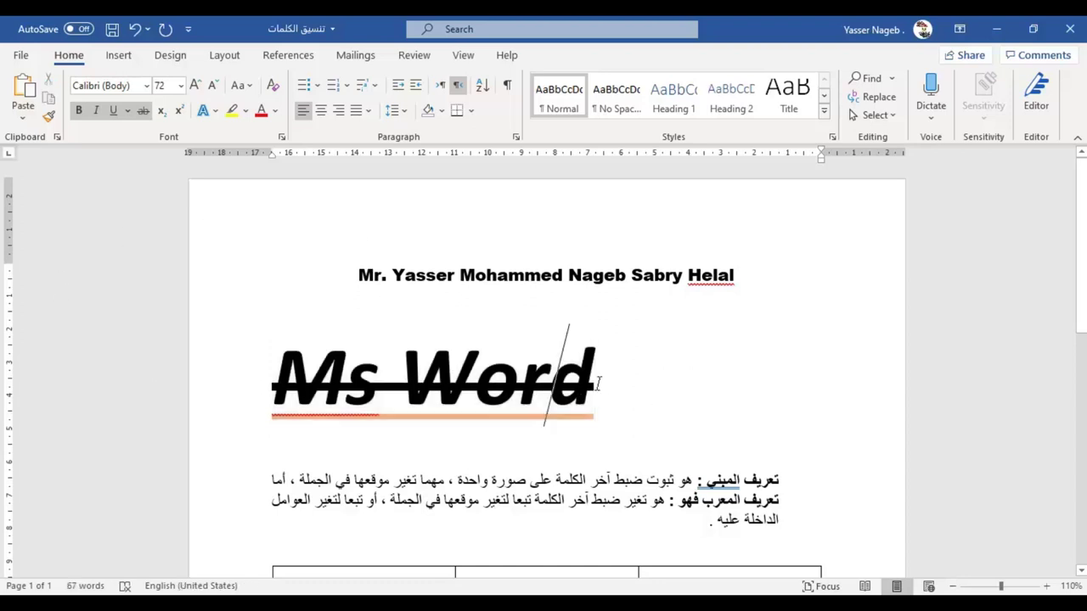
pyautogui.scroll(-3, 624, 367)
pyautogui.click(648, 330)
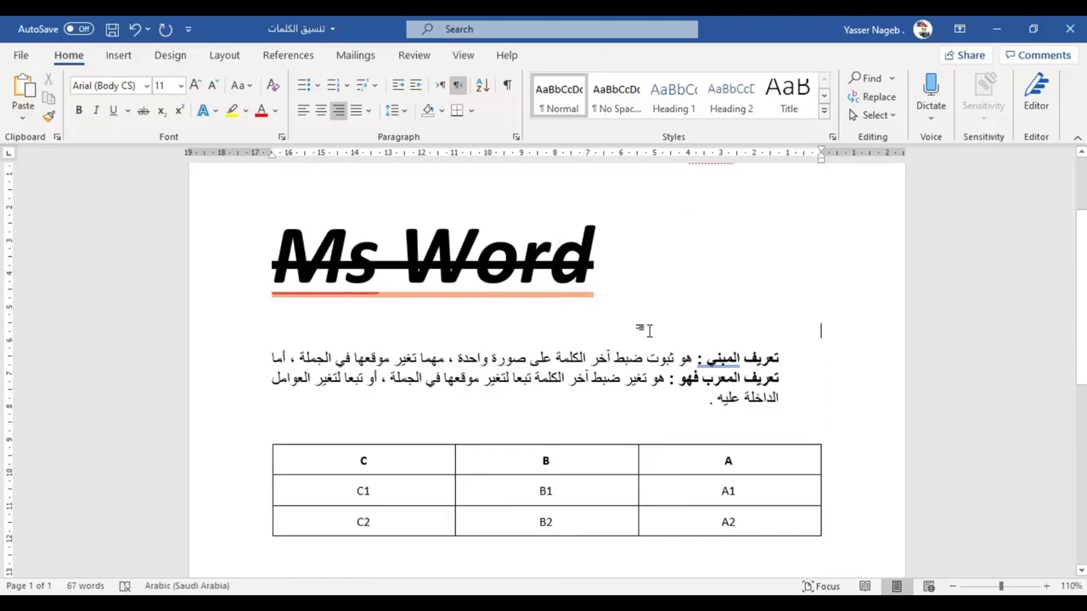
pyautogui.press('Return')
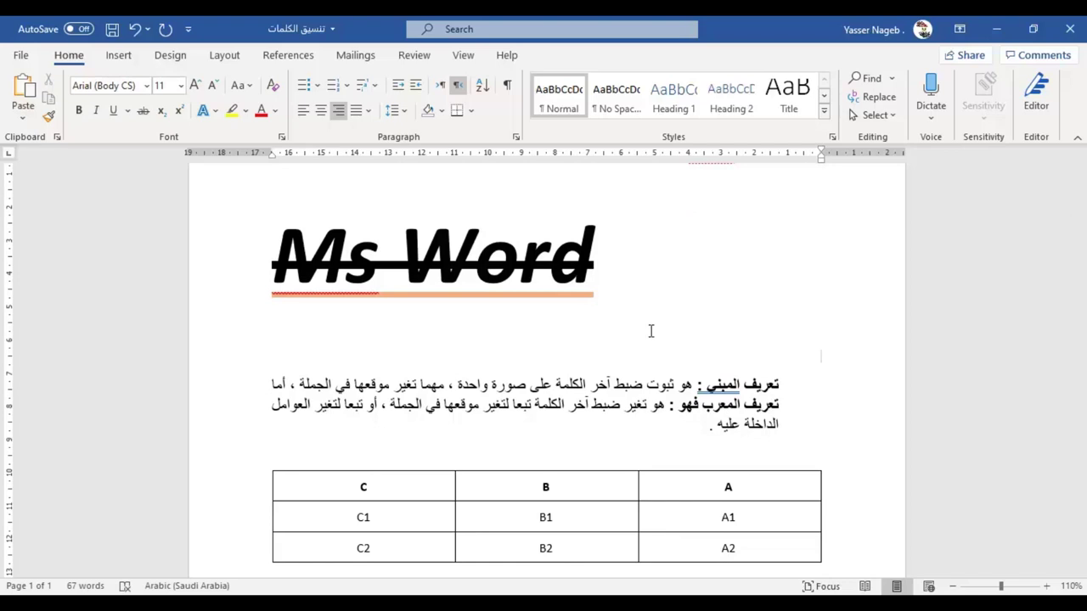
pyautogui.write('C')
pyautogui.hotkey('alt', 'shift')
pyautogui.write('Co')
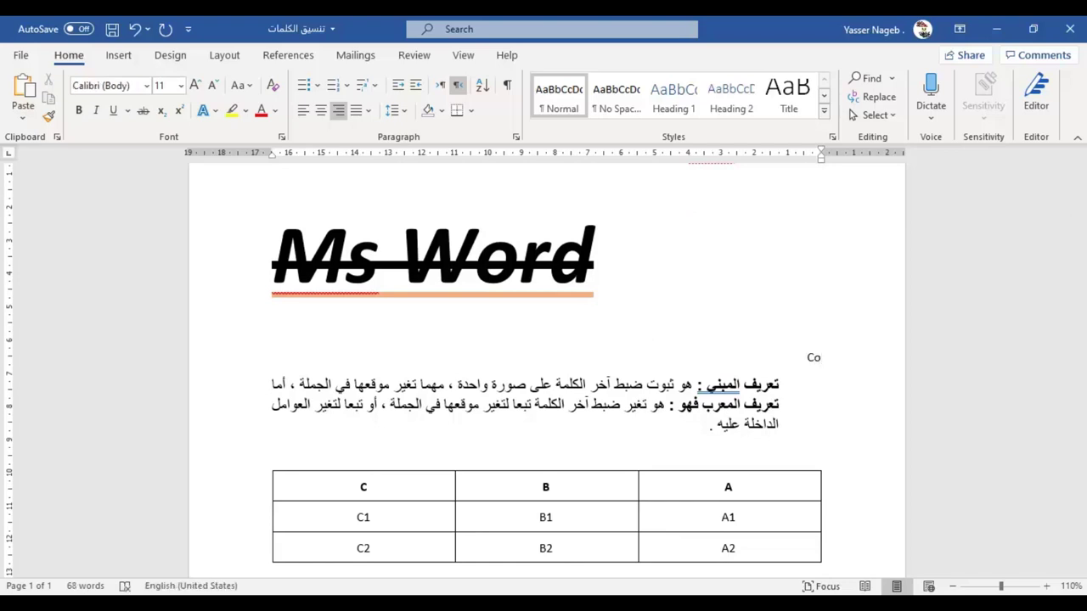
pyautogui.write('2')
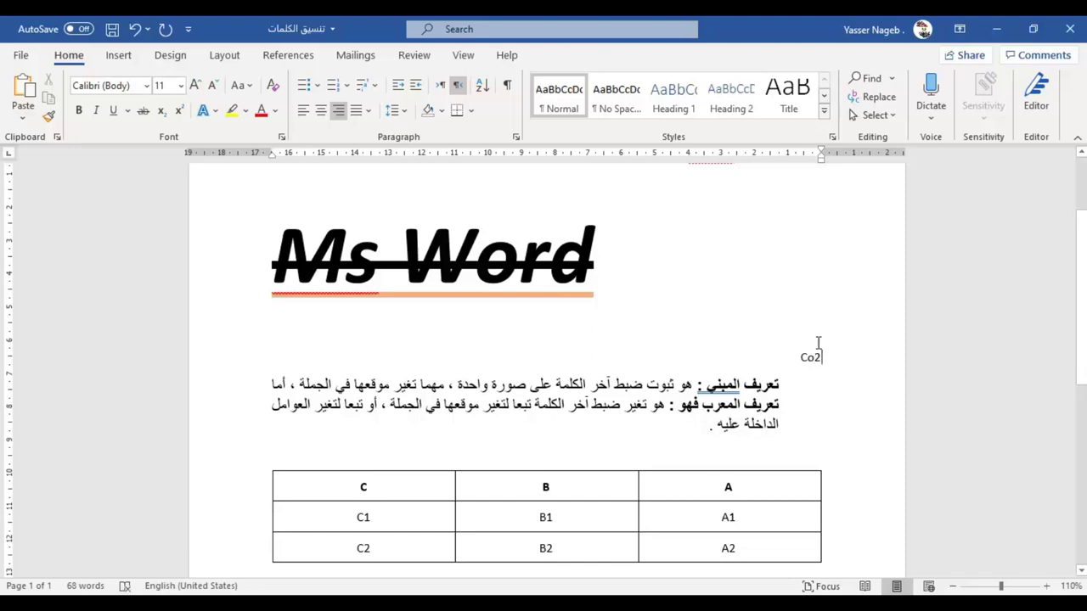
pyautogui.press('Return')
pyautogui.press('Return')
pyautogui.hotkey('alt', 'shift')
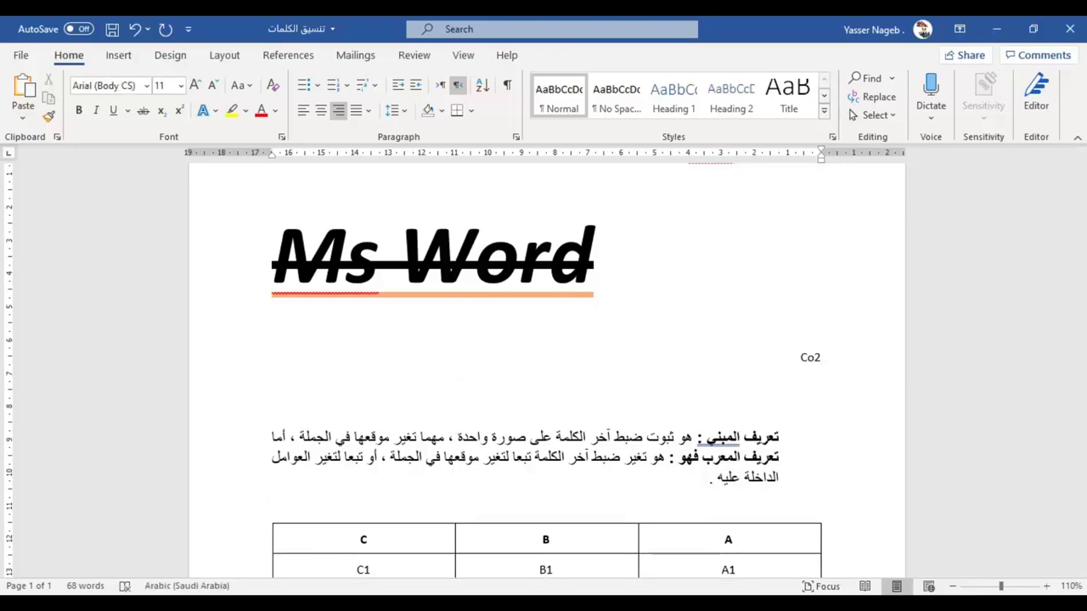
pyautogui.hotkey('alt', 'shift')
pyautogui.write('23')
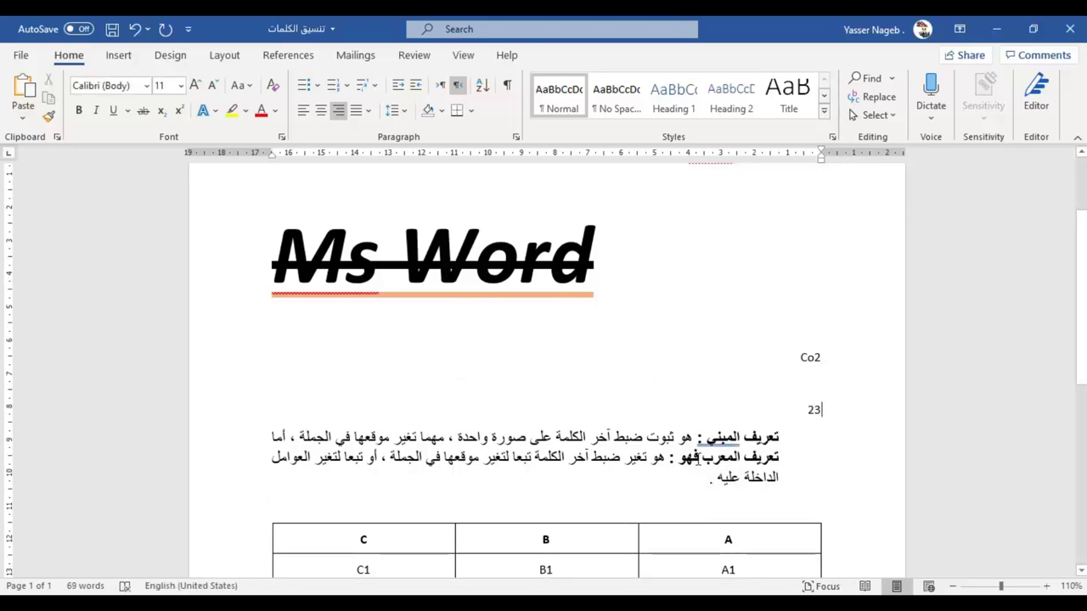
# Select Co2 and grow its font size to 80 pt.
pyautogui.click(828, 357)
pyautogui.moveTo(828, 357); pyautogui.dragTo(813, 357)
pyautogui.moveTo(565, 604)
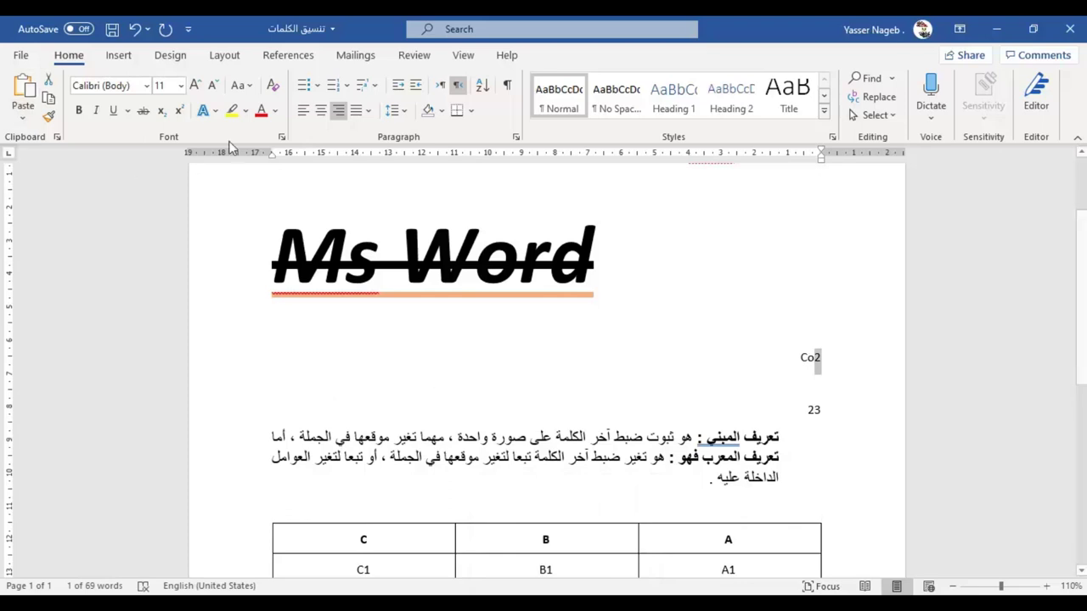
pyautogui.doubleClick(807, 357)
pyautogui.click(195, 86)
pyautogui.click(195, 85)
pyautogui.click(195, 86)
pyautogui.click(195, 86)
pyautogui.click(194, 86)
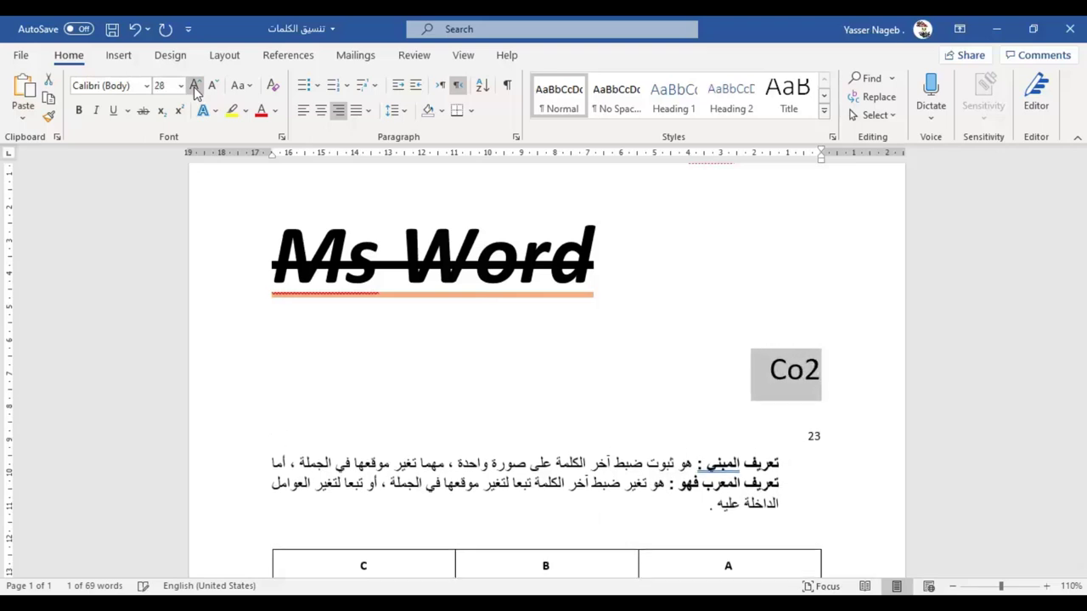
pyautogui.click(195, 86)
pyautogui.click(194, 85)
# Select just the 2 in Co2.
pyautogui.doubleClick(790, 406)
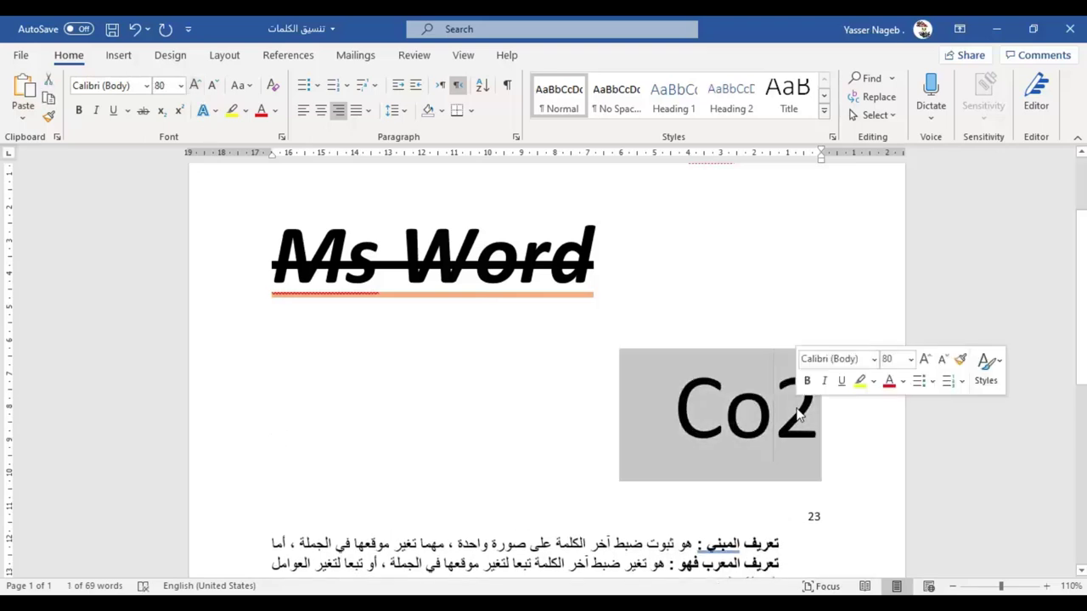
pyautogui.click(795, 403)
pyautogui.moveTo(794, 403); pyautogui.dragTo(815, 403)
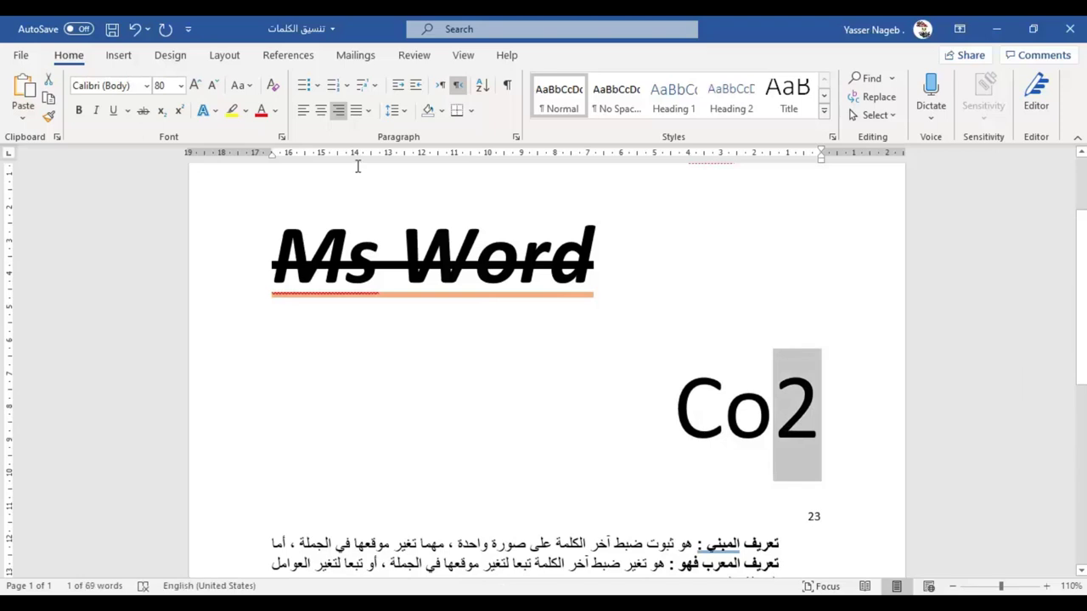
# Make the 2 in Co2 subscript and the first 2 of 23 superscript.
pyautogui.click(159, 112)
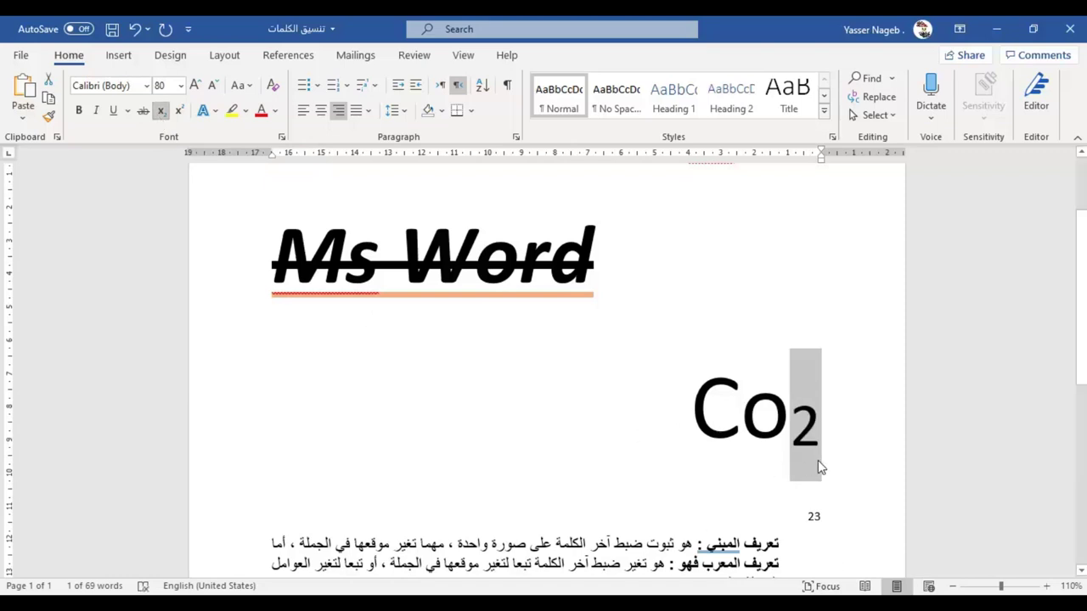
pyautogui.click(817, 515)
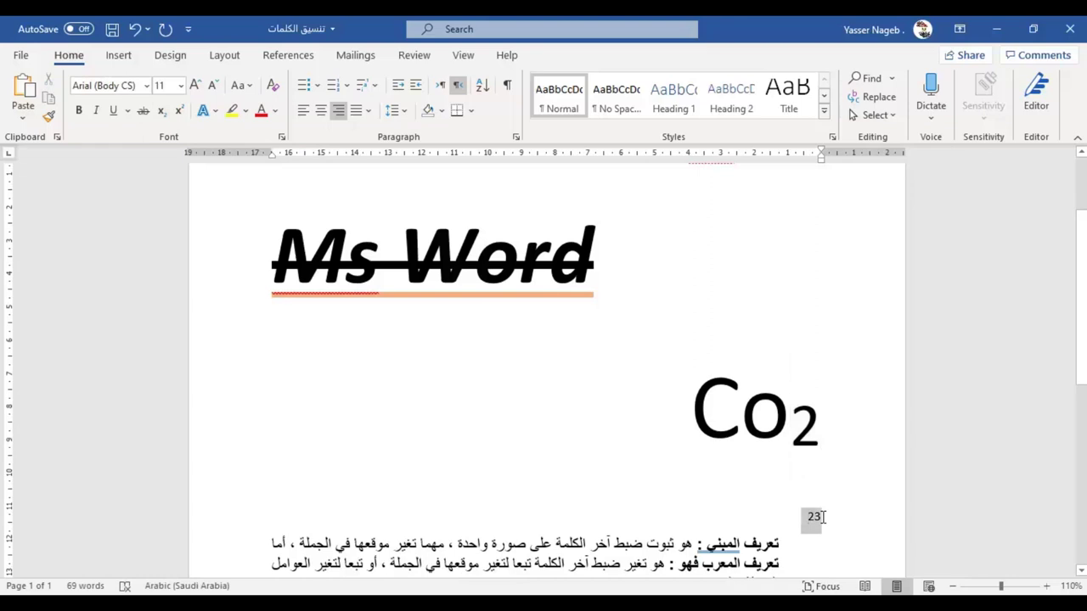
pyautogui.click(811, 515)
pyautogui.click(813, 516)
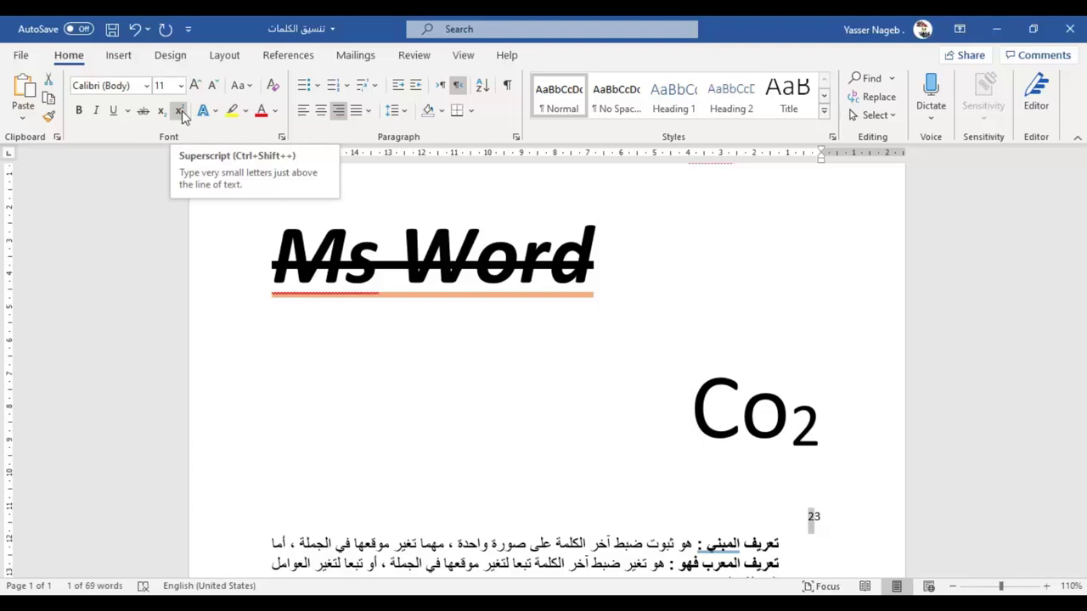
pyautogui.click(181, 112)
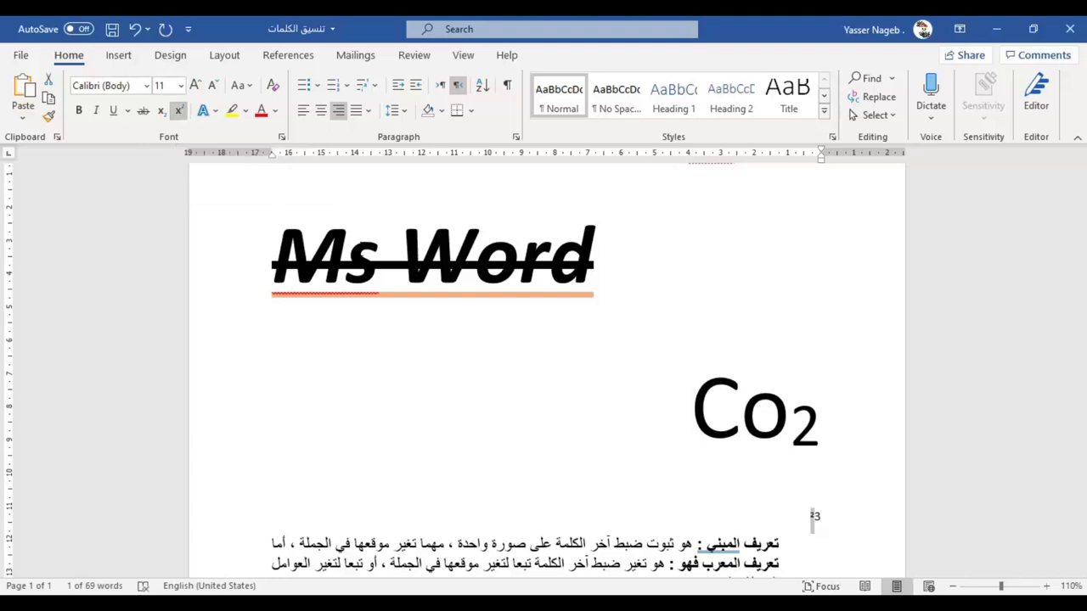
pyautogui.click(820, 490)
pyautogui.hotkey('alt', 'shift')
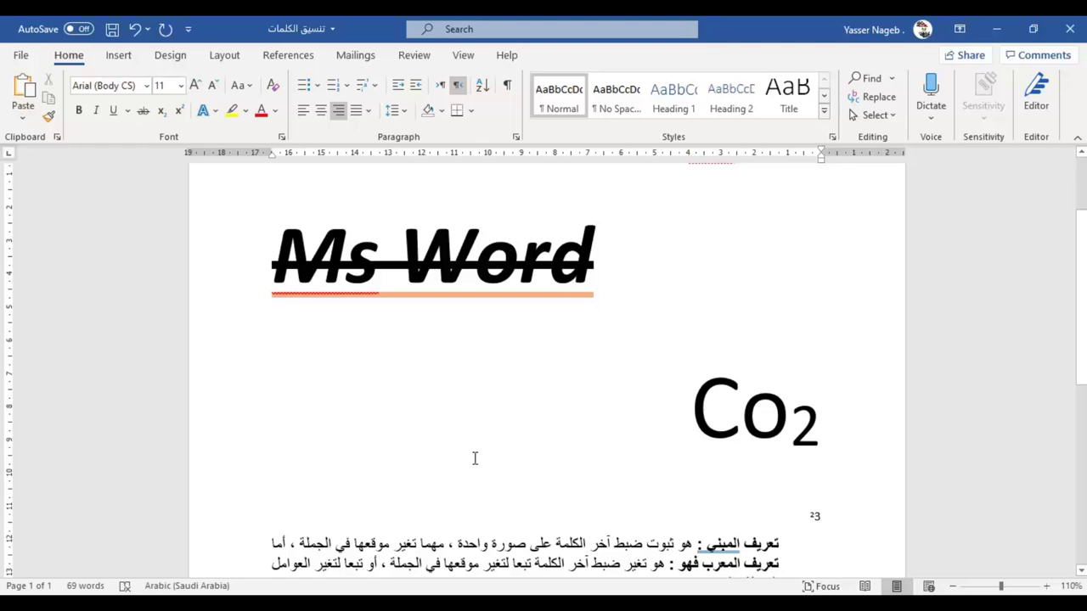
# Select the term تعريف المبني : and preview several shades under Font Color > More Colors.
pyautogui.scroll(-4, 475, 459)
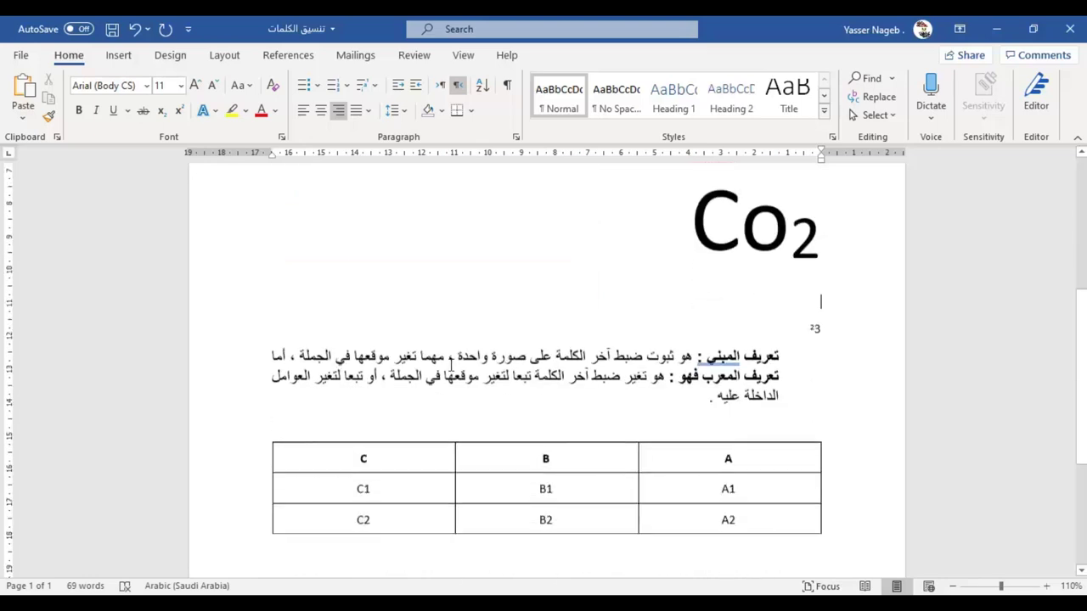
pyautogui.moveTo(783, 338); pyautogui.dragTo(693, 341)
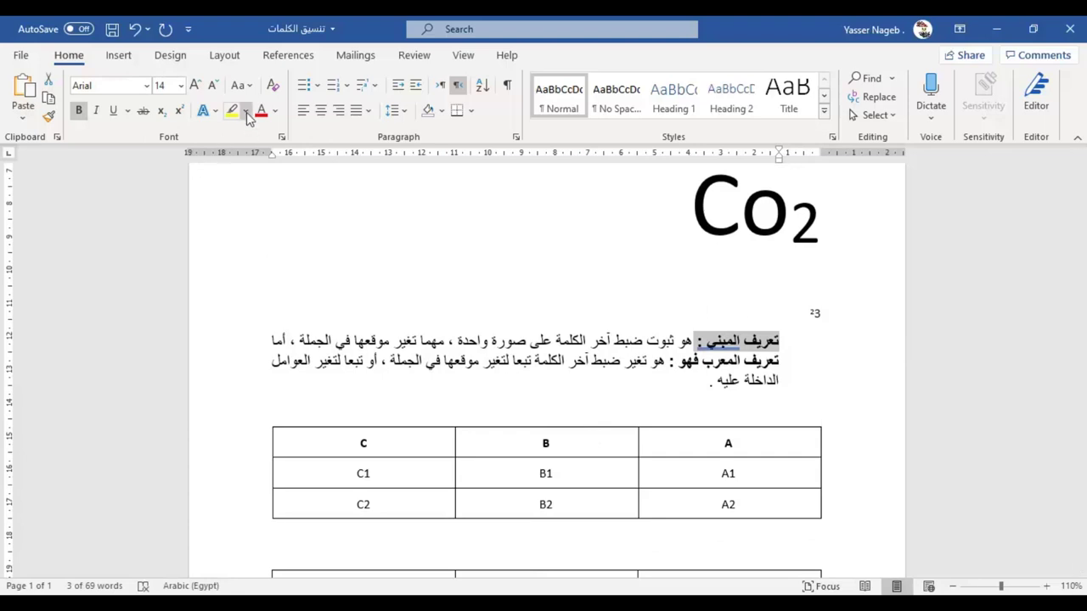
pyautogui.click(276, 111)
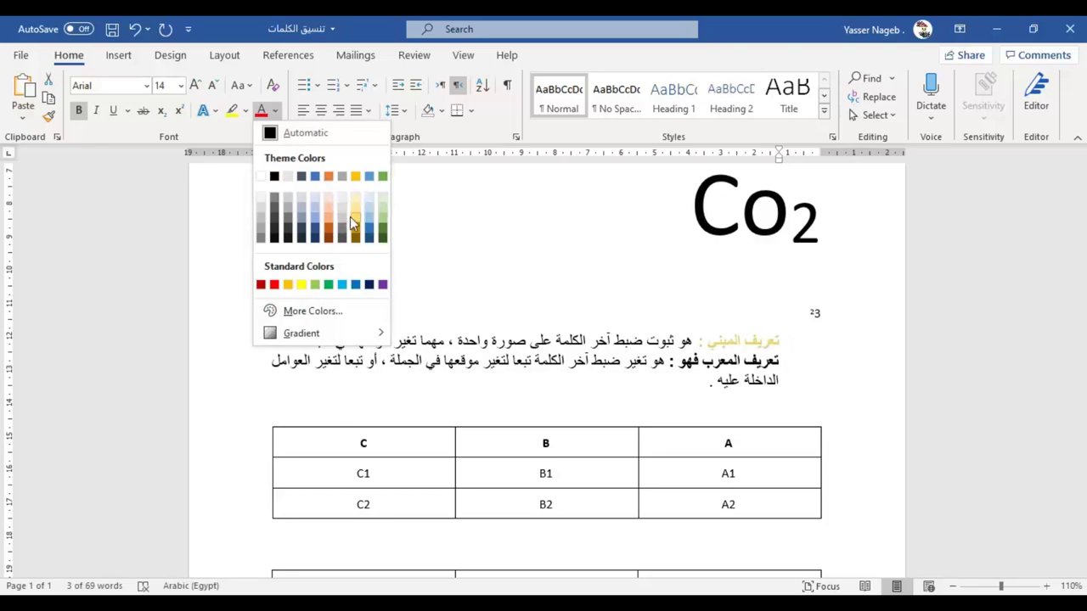
pyautogui.click(292, 314)
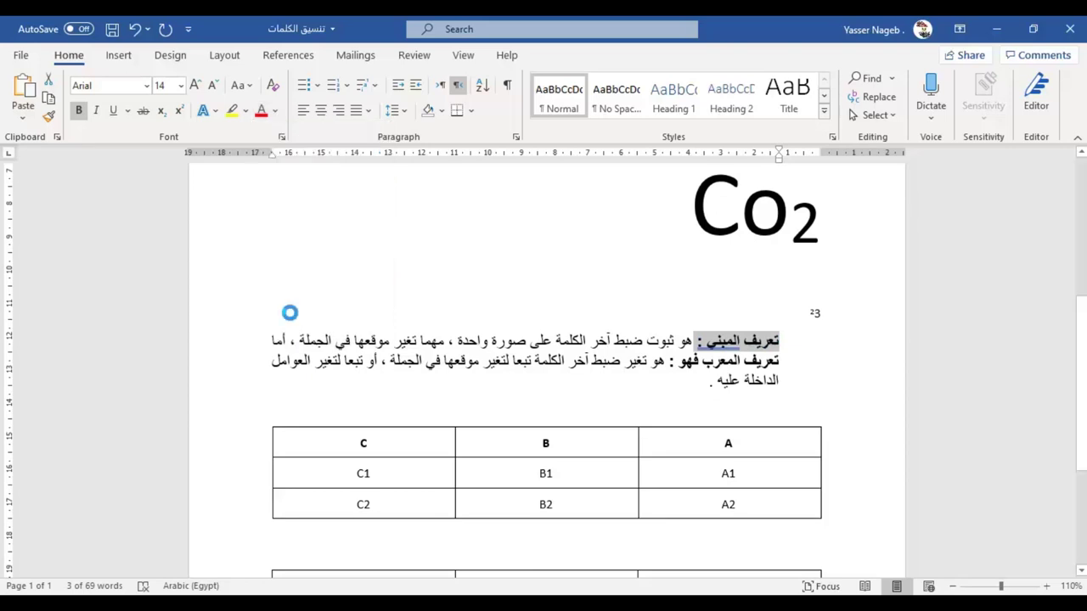
pyautogui.click(508, 294)
pyautogui.click(548, 307)
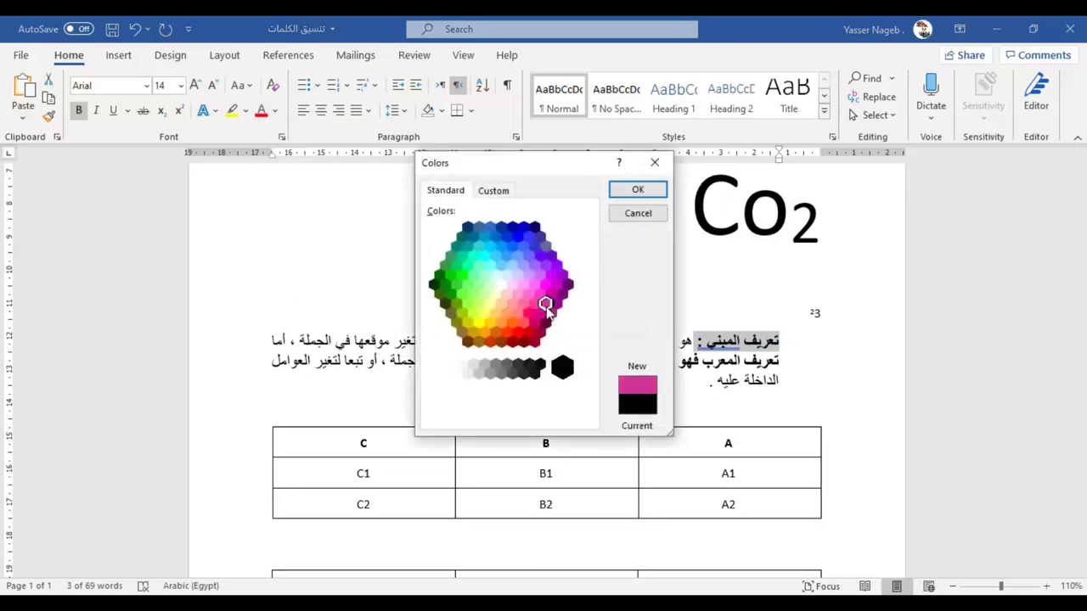
pyautogui.click(460, 293)
pyautogui.click(484, 274)
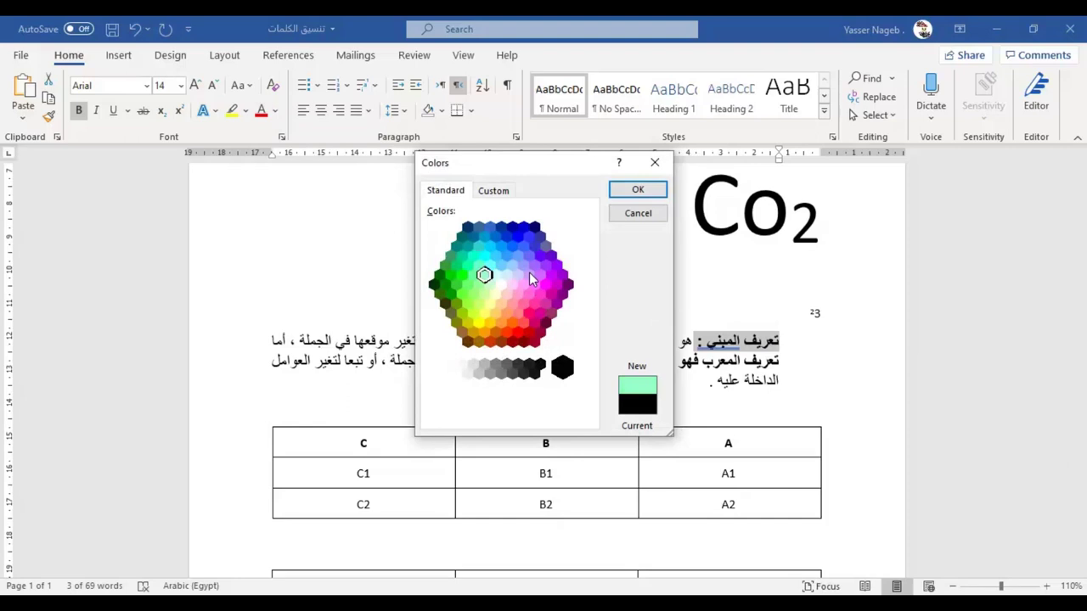
pyautogui.click(540, 313)
pyautogui.click(523, 289)
pyautogui.click(540, 274)
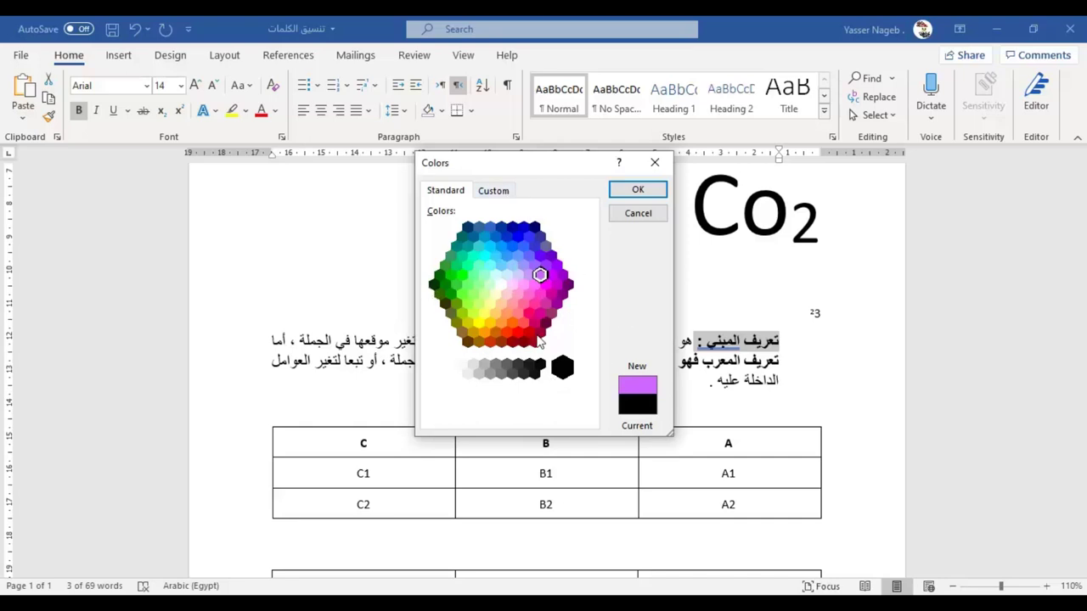
# On the Custom tab, set the hex value to dark purple #5E1C91 and confirm.
pyautogui.click(489, 191)
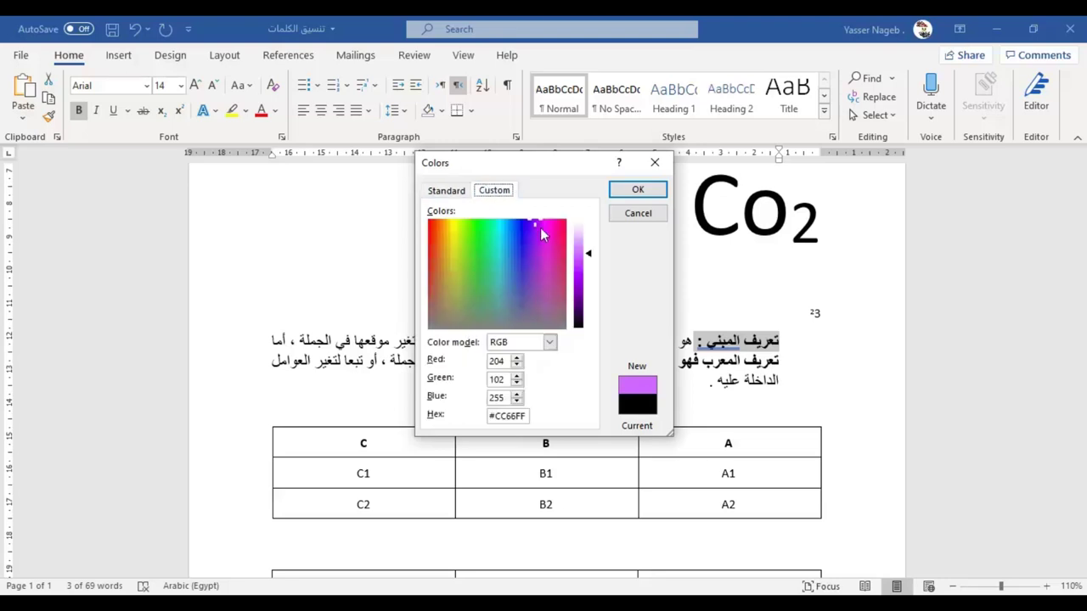
pyautogui.moveTo(536, 238)
pyautogui.mouseDown()
pyautogui.moveTo(461, 255)
pyautogui.moveTo(498, 243)
pyautogui.moveTo(592, 281)
pyautogui.moveTo(590, 231)
pyautogui.moveTo(592, 302)
pyautogui.mouseUp()
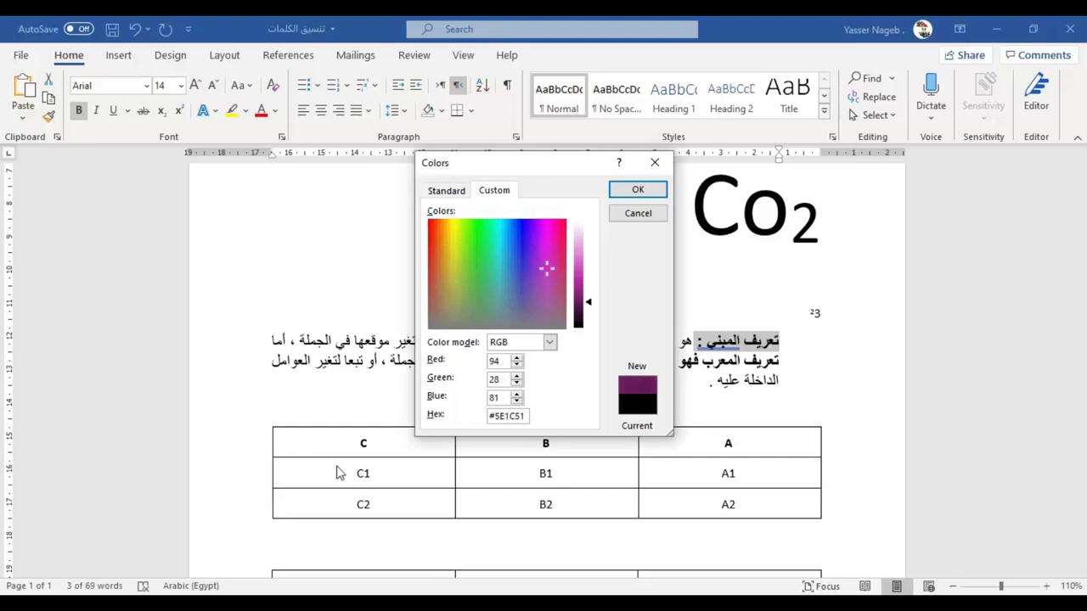
pyautogui.press('Tab')
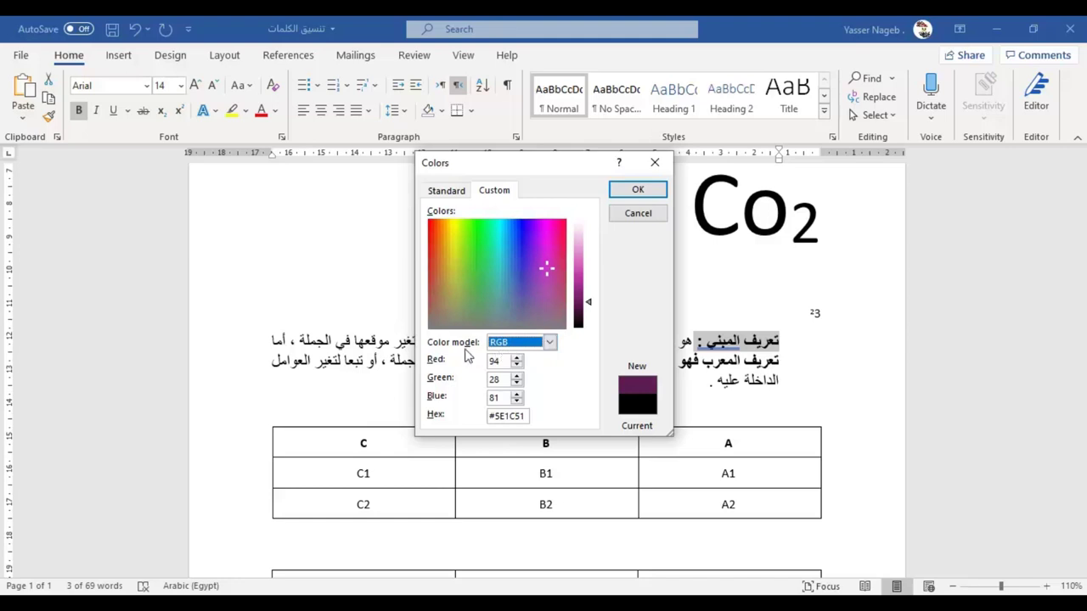
pyautogui.click(499, 362)
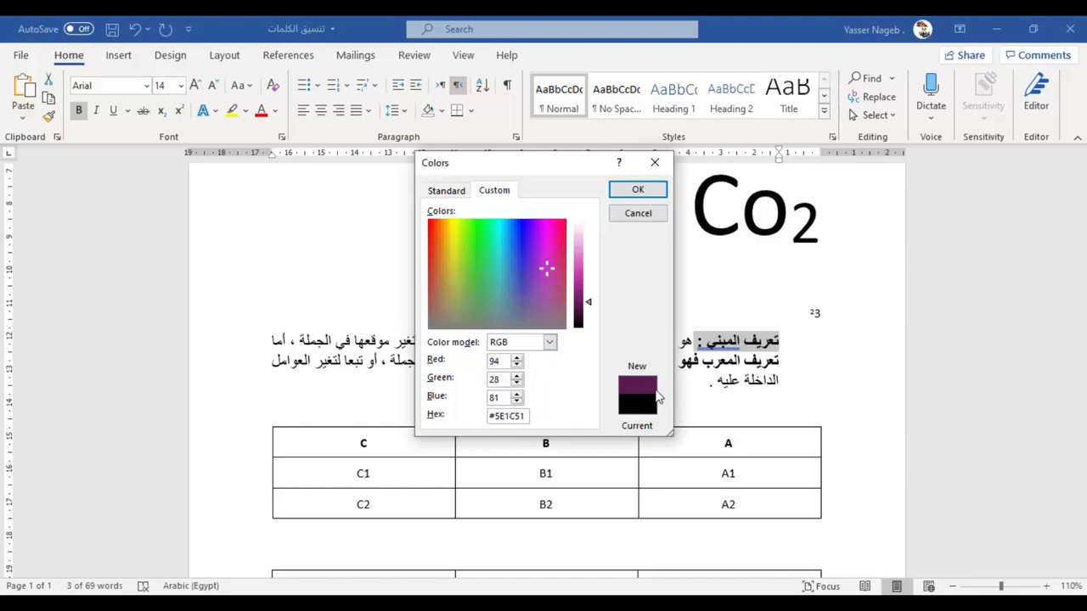
pyautogui.moveTo(513, 416); pyautogui.dragTo(489, 417)
pyautogui.click(511, 419)
pyautogui.press('Delete')
pyautogui.write('9')
pyautogui.press('Return')
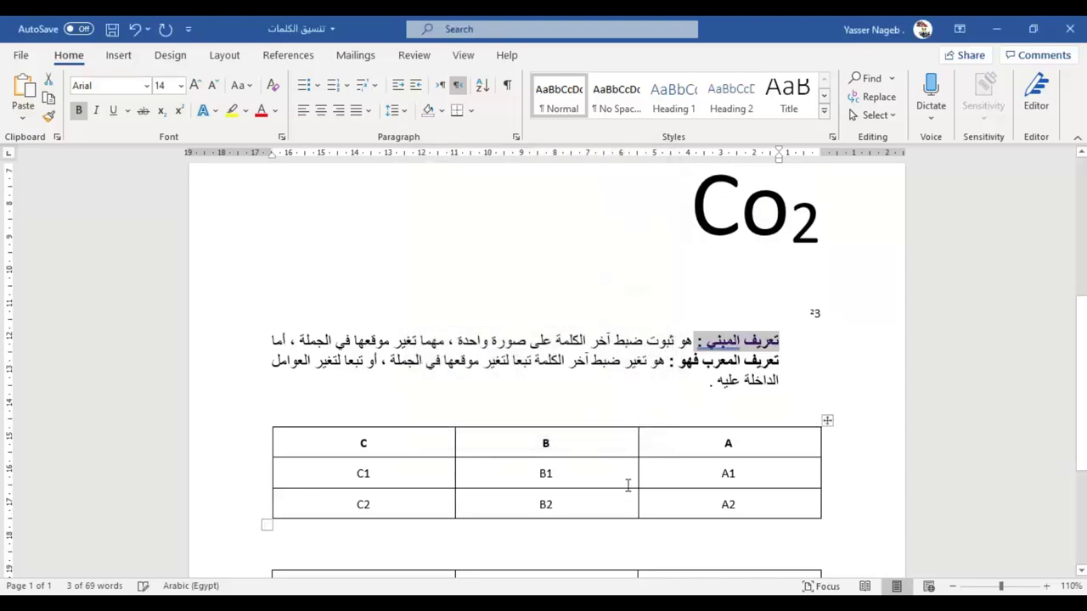
# Apply a grey text highlight to the phrase تعريف المعرب فهو :.
pyautogui.click(597, 341)
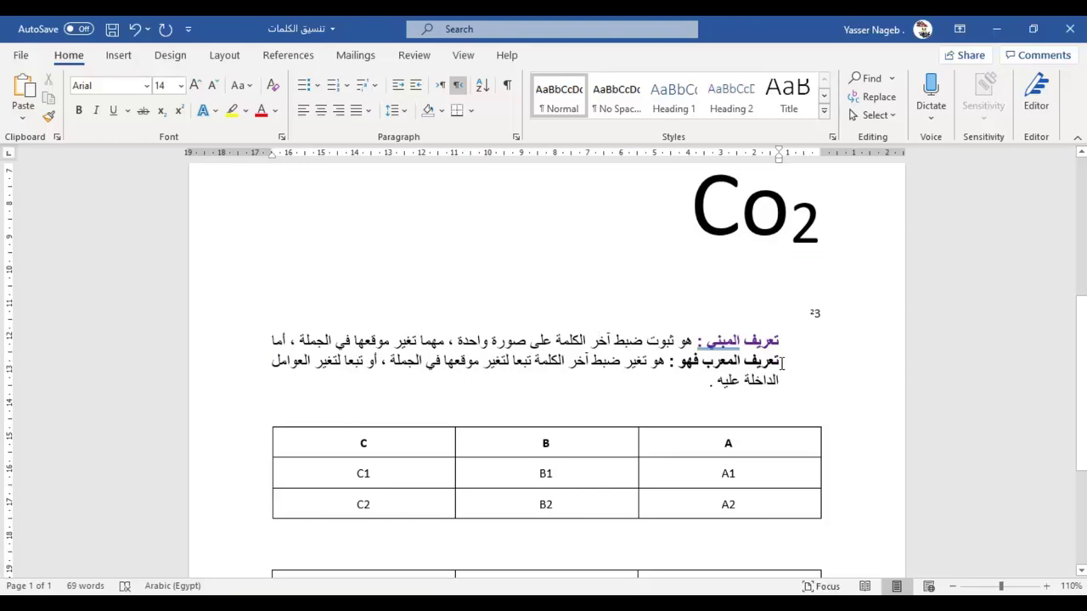
pyautogui.moveTo(782, 363); pyautogui.dragTo(665, 364)
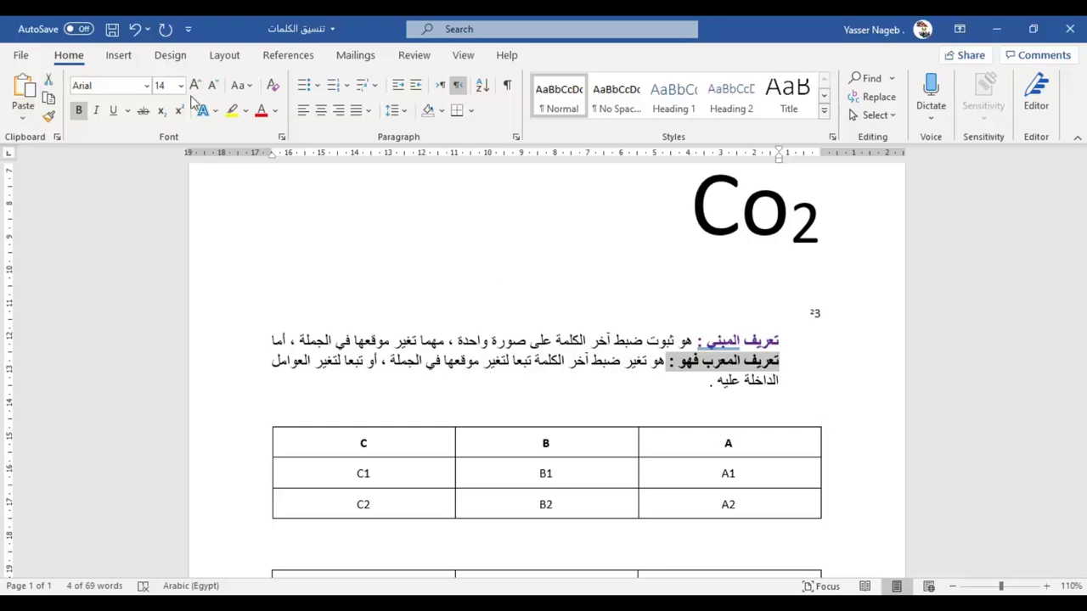
pyautogui.click(246, 117)
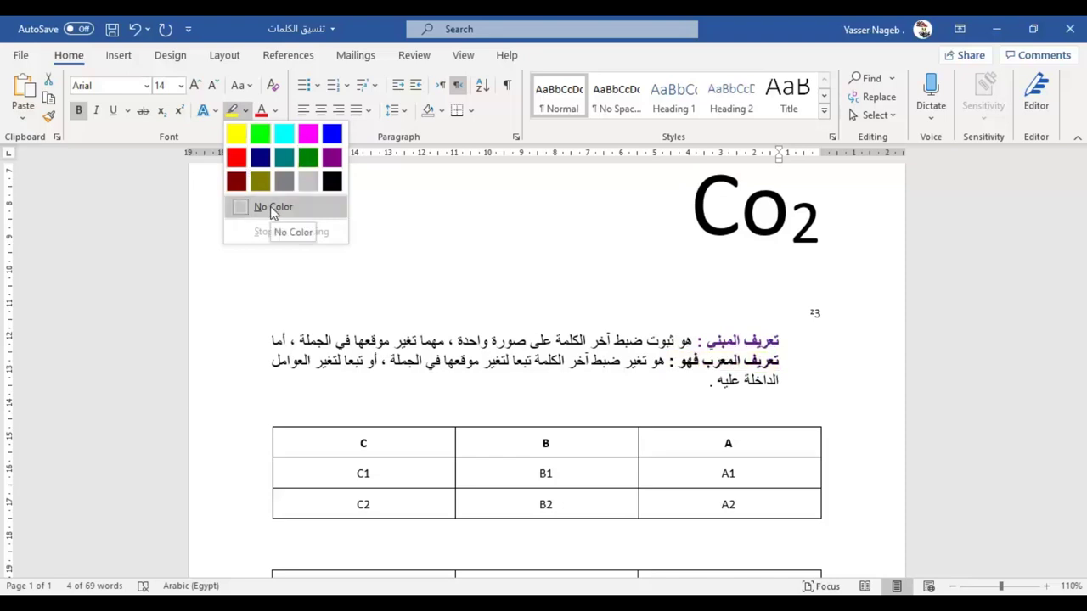
pyautogui.click(310, 189)
pyautogui.click(695, 319)
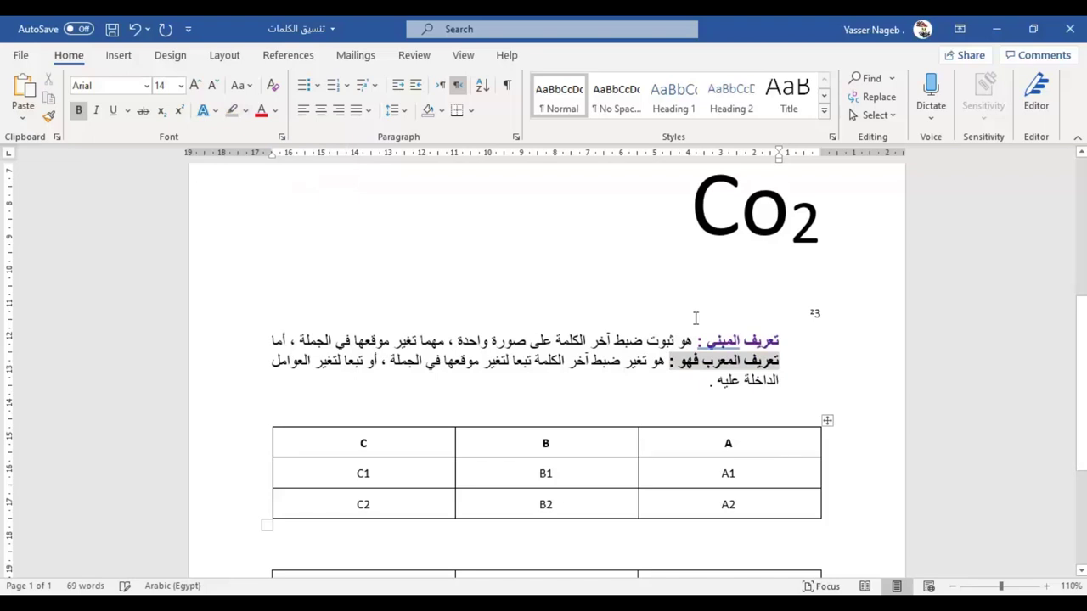
pyautogui.click(807, 367)
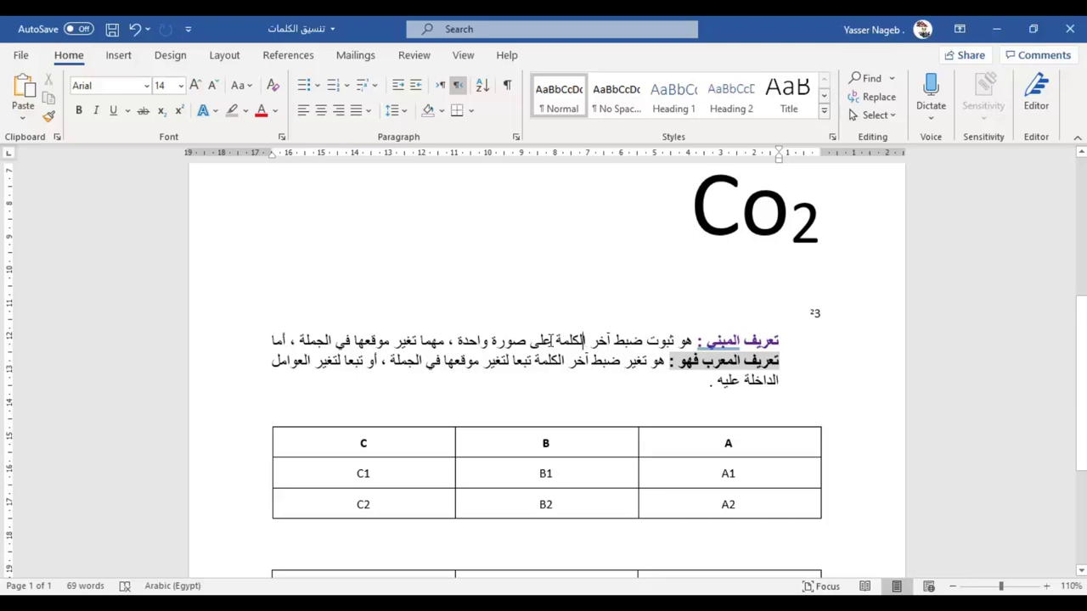
# Select the words الكلمة على صورة واحدة and undo the last change.
pyautogui.moveTo(549, 340); pyautogui.dragTo(445, 342)
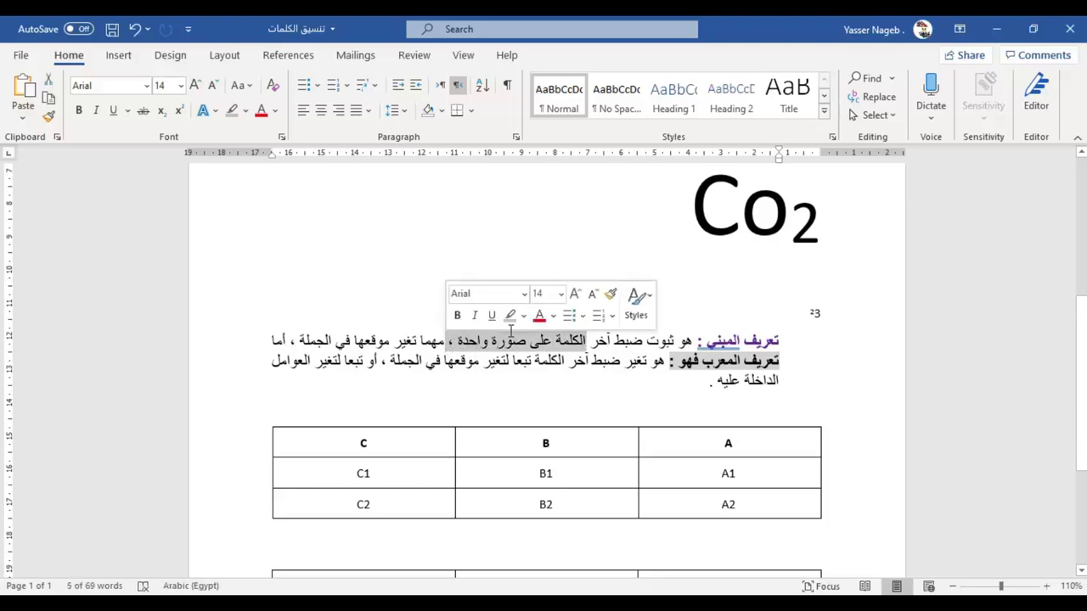
pyautogui.click(554, 340)
pyautogui.moveTo(590, 342); pyautogui.dragTo(458, 342)
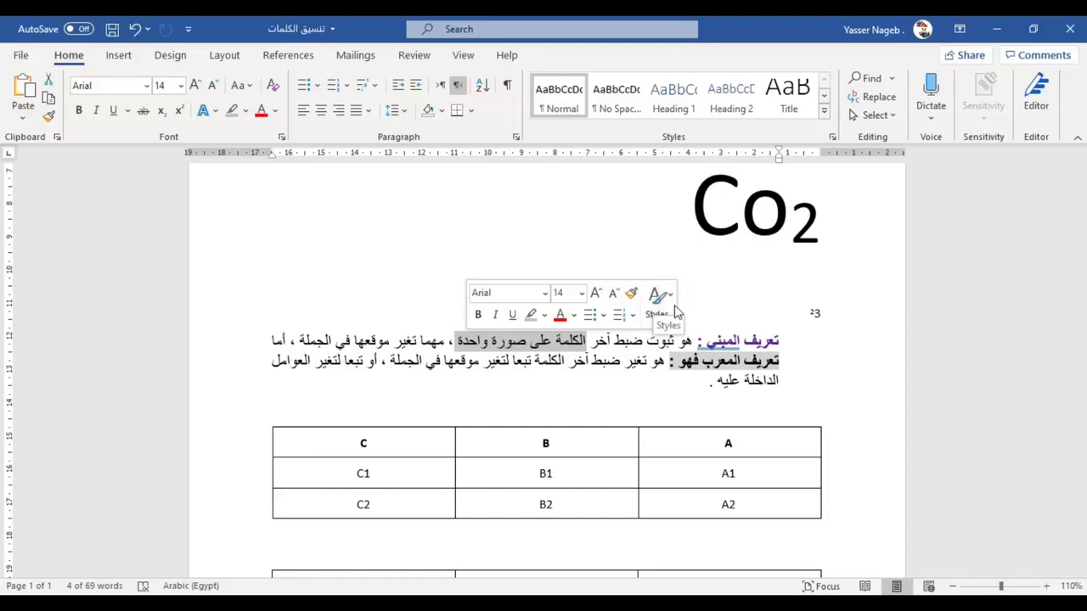
pyautogui.hotkey('ctrl', 'z')
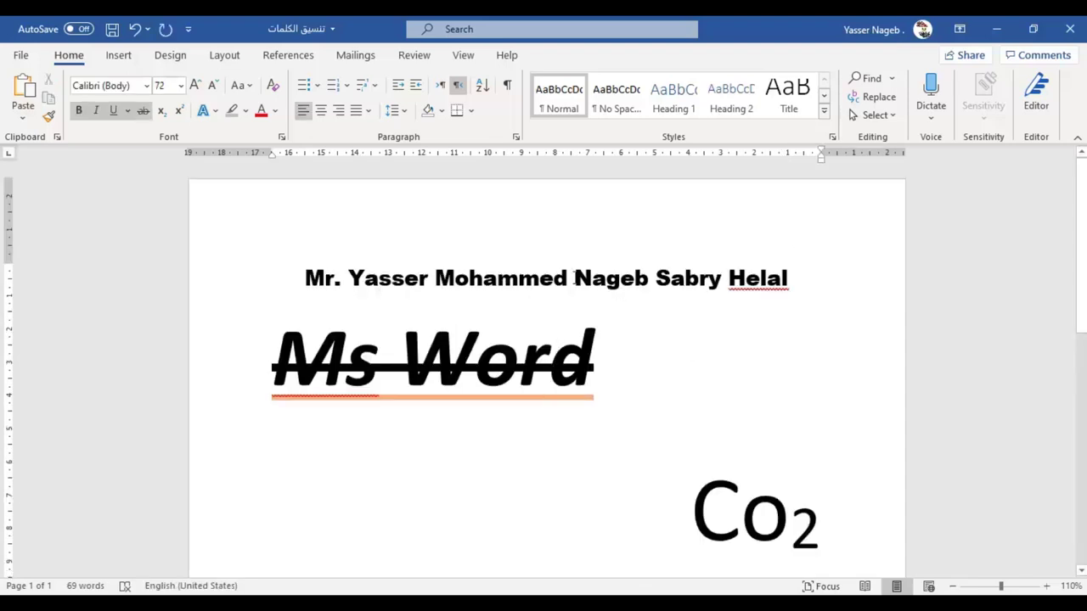
# Select the whole name heading and browse the Text Effects gallery for the orange-outline preset.
pyautogui.tripleClick(575, 280)
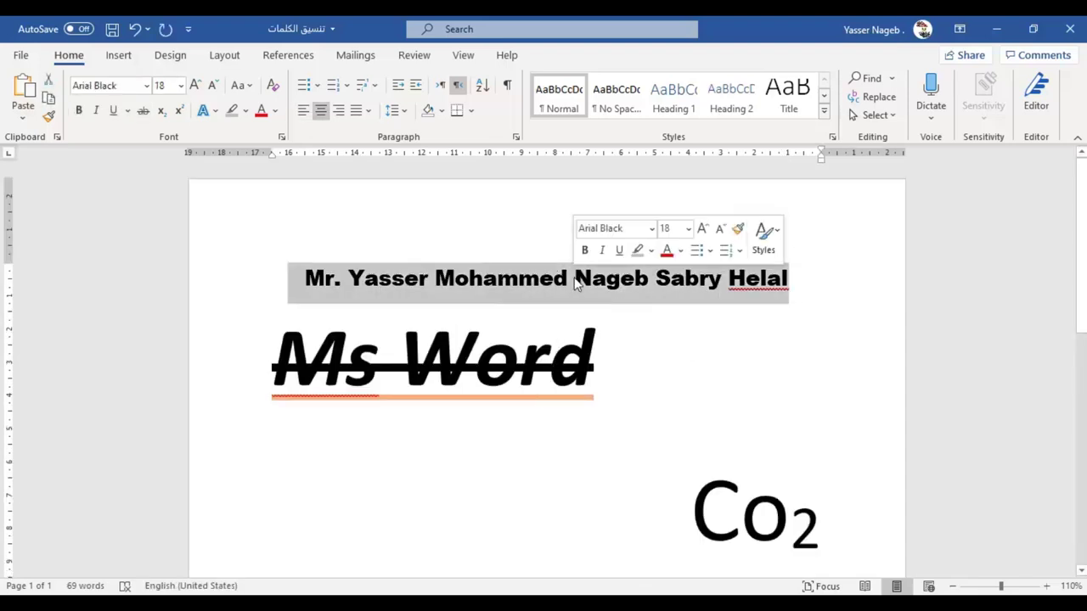
pyautogui.click(212, 117)
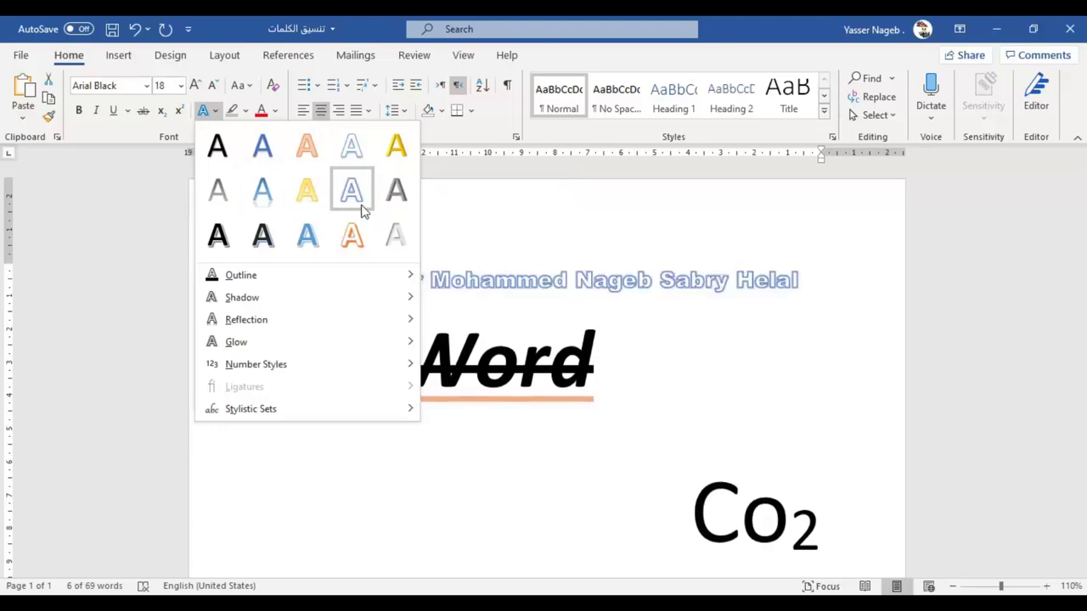
pyautogui.moveTo(387, 287)
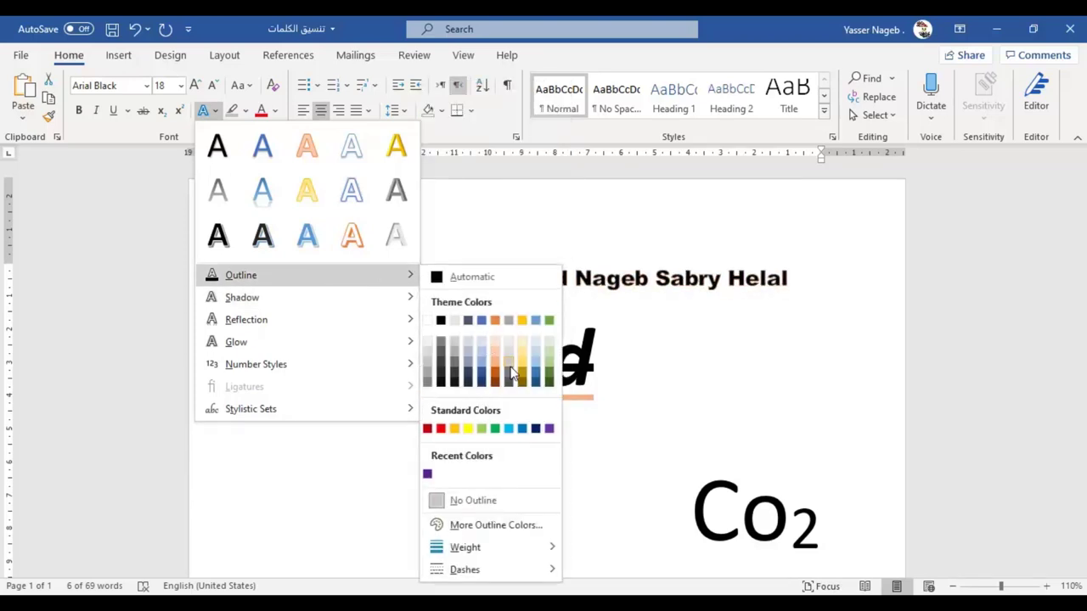
pyautogui.moveTo(332, 302)
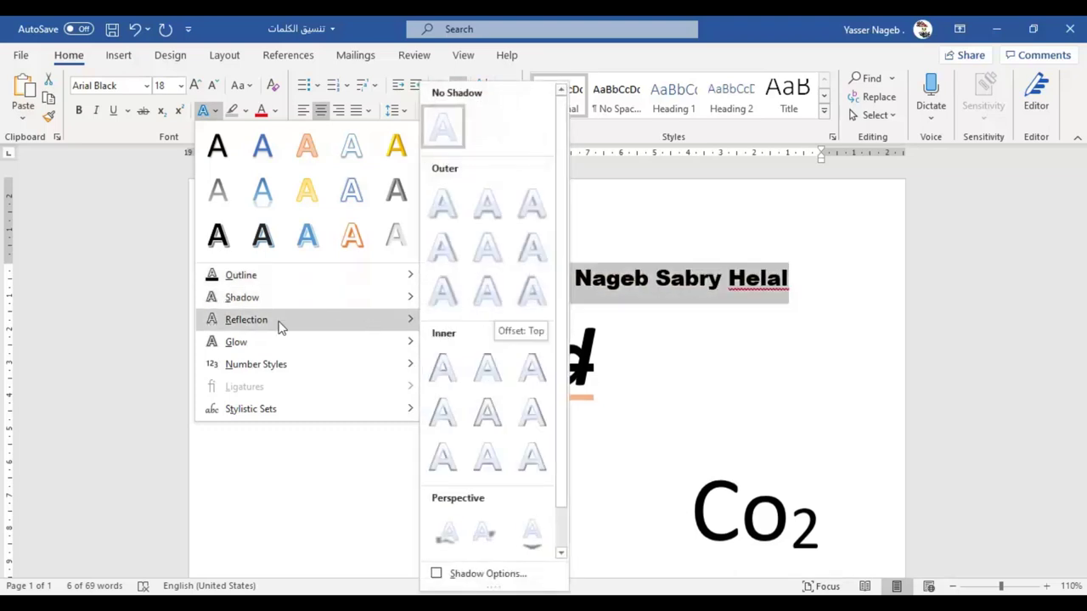
pyautogui.moveTo(275, 342)
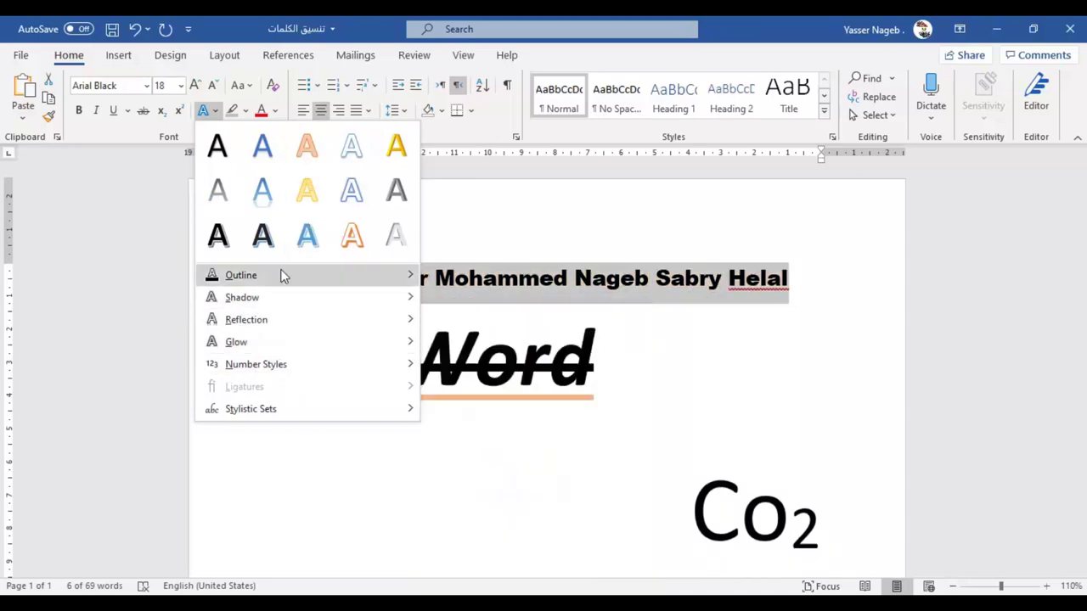
pyautogui.click(356, 239)
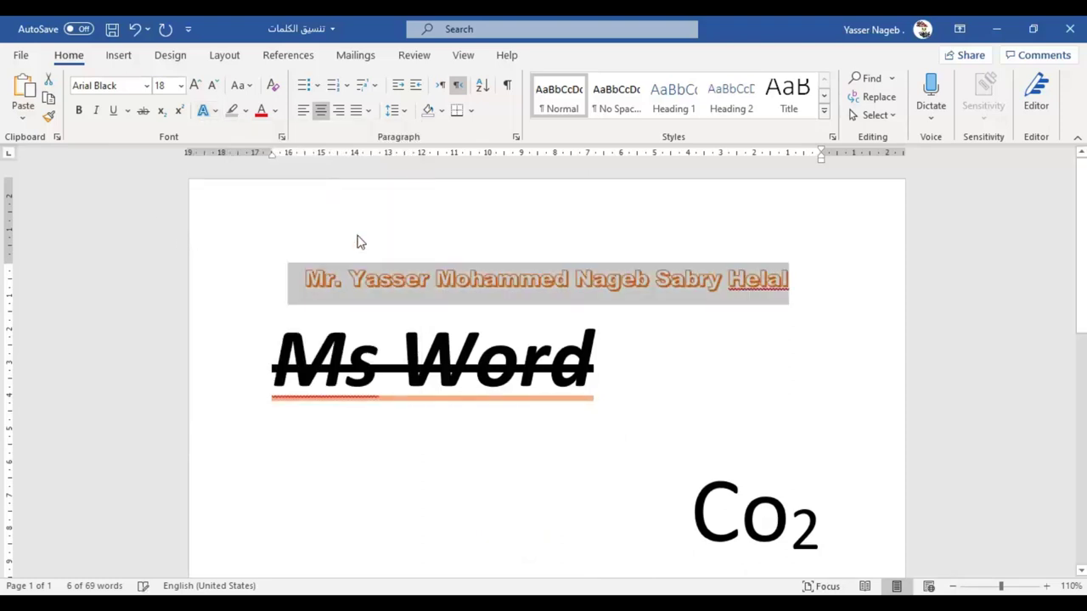
pyautogui.click(565, 293)
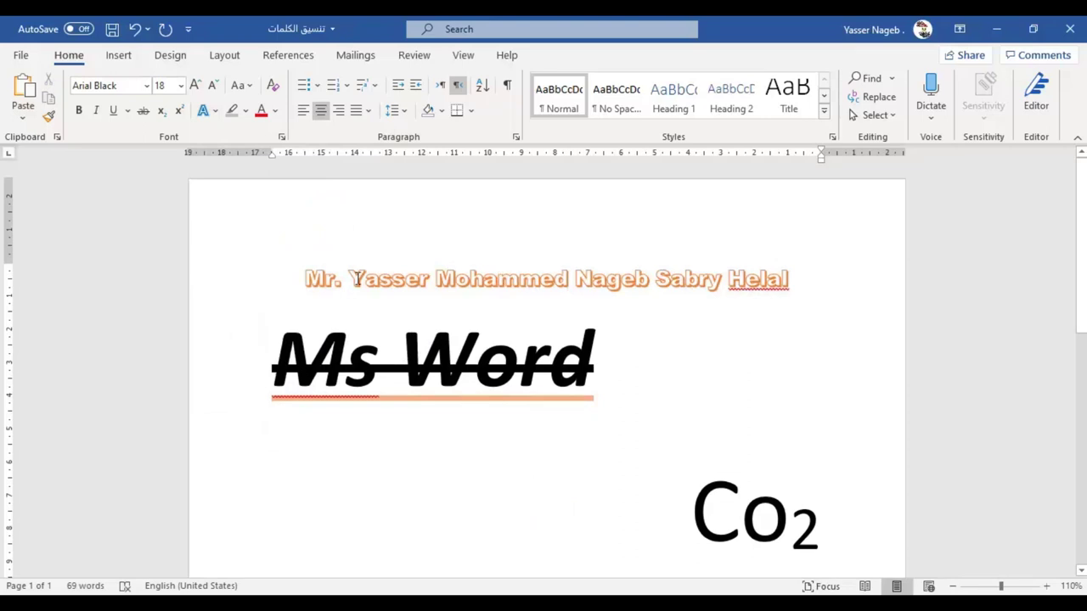
pyautogui.click(213, 117)
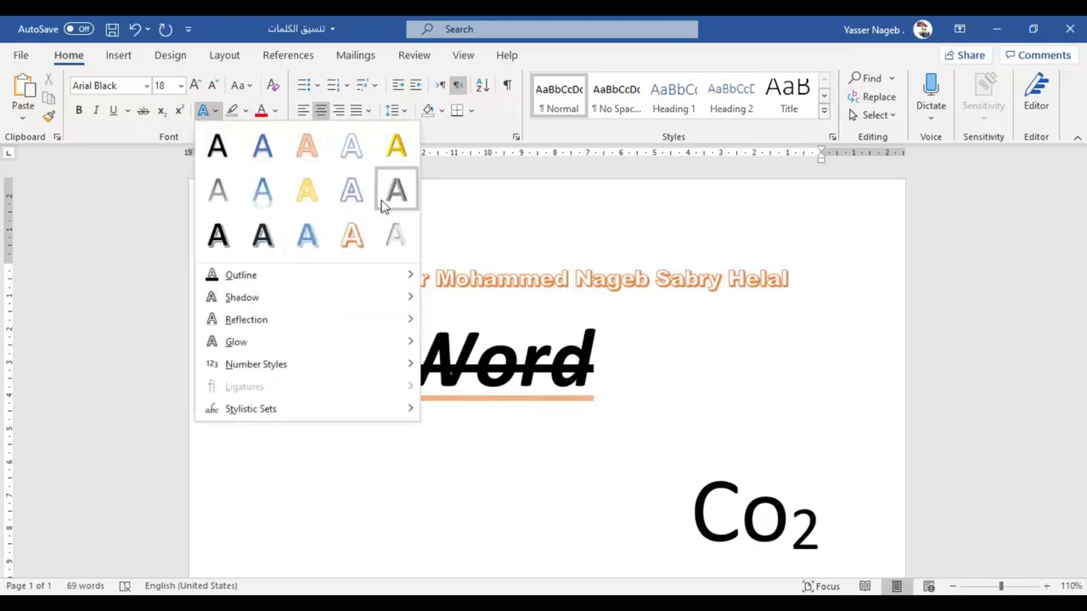